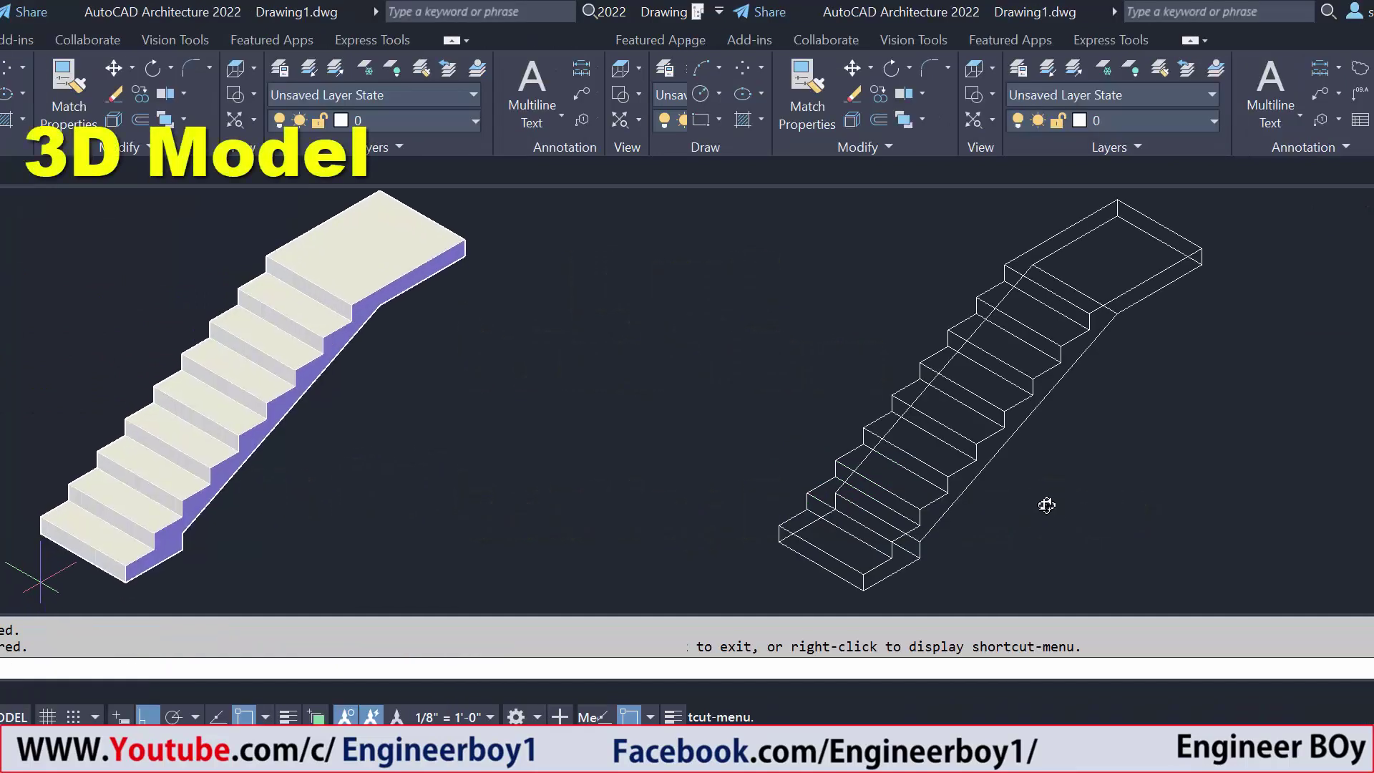
# Step: Orbit the wireframe stair to view it from another angle
pyautogui.moveTo(1011, 401)
pyautogui.keyDown('shift'); pyautogui.mouseDown(button='middle')
pyautogui.moveTo(929, 252)
pyautogui.moveTo(996, 311)
pyautogui.moveTo(999, 391)
pyautogui.moveTo(1067, 310)
pyautogui.moveTo(1019, 460)
pyautogui.mouseUp(button='middle'); pyautogui.keyUp('shift')
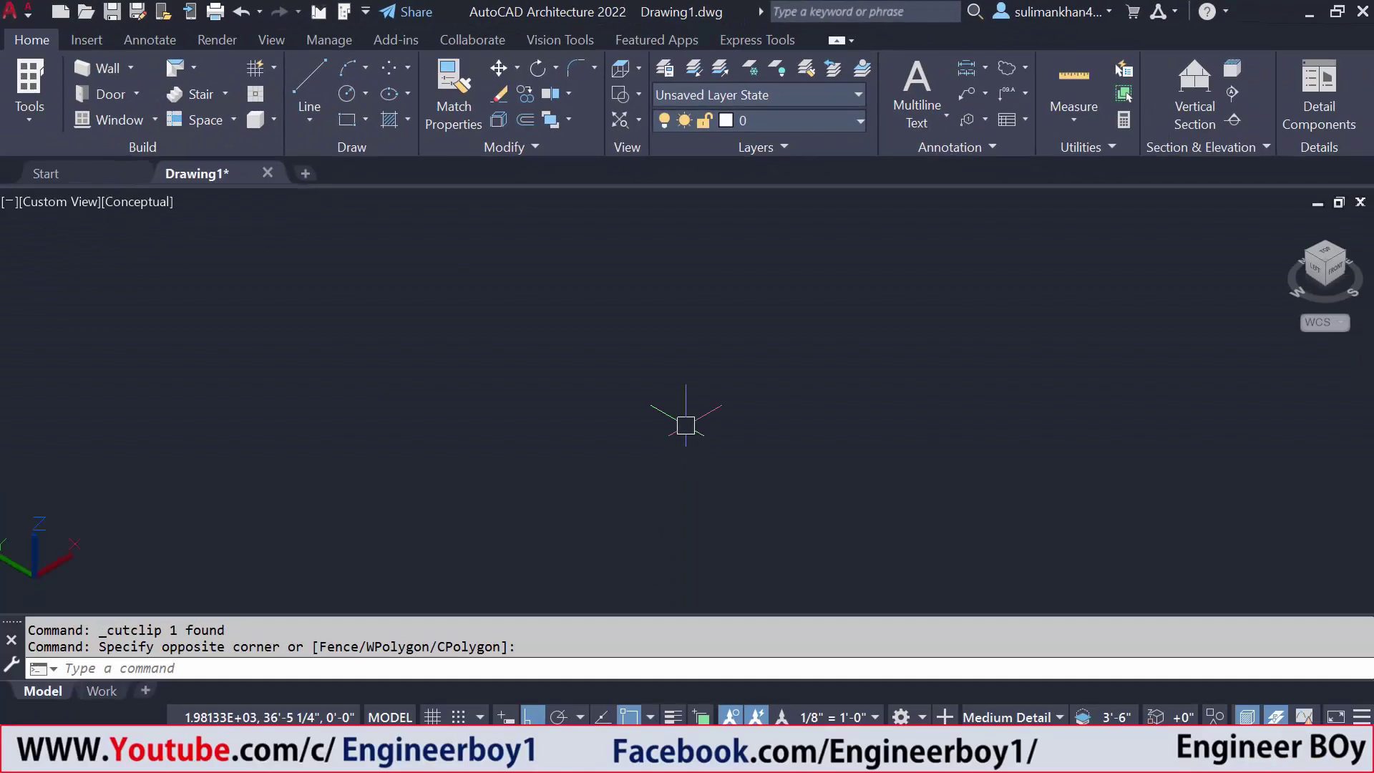
# Step: Paste the cut stair back into the drawing at a picked insertion point
pyautogui.hotkey('ctrl', 'v')
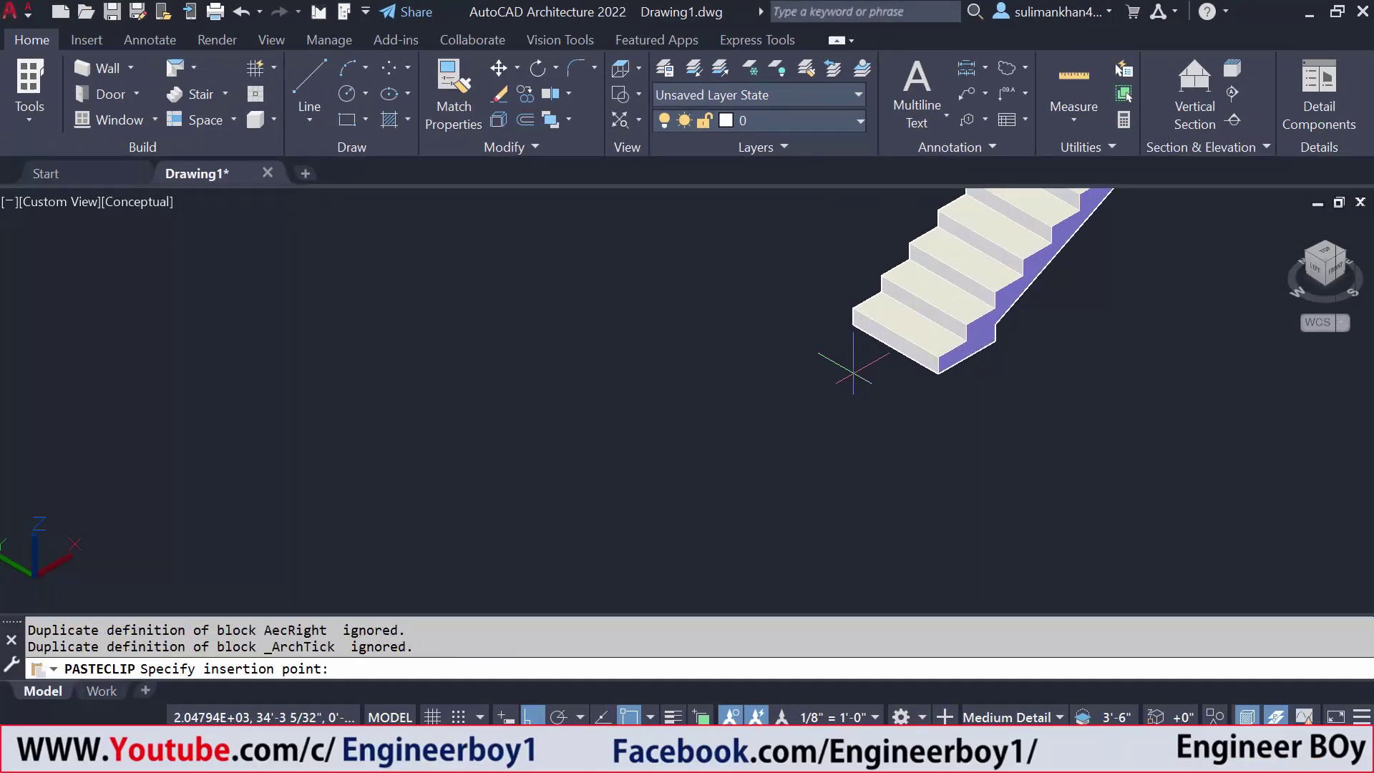
pyautogui.click(427, 577)
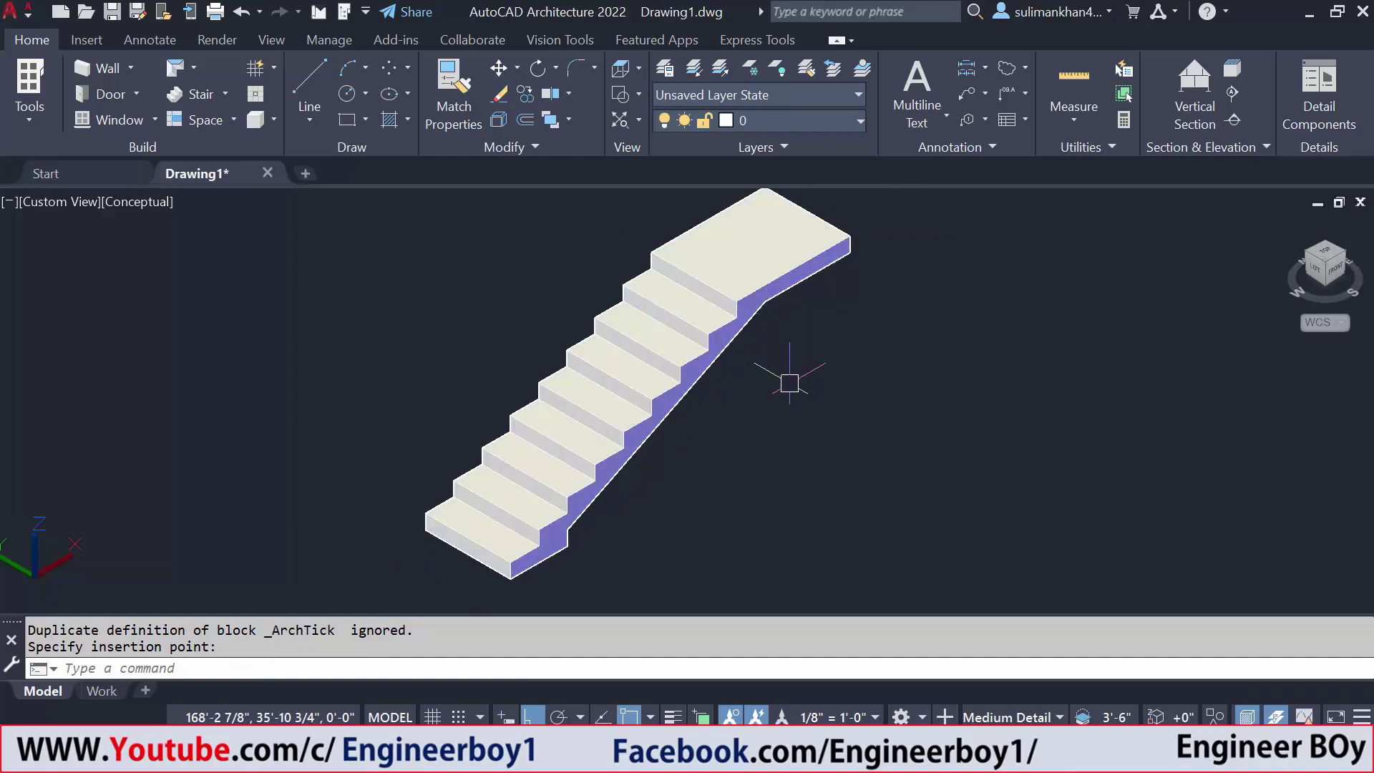
pyautogui.moveTo(790, 387); pyautogui.dragTo(788, 395, button='middle')
pyautogui.write('f')
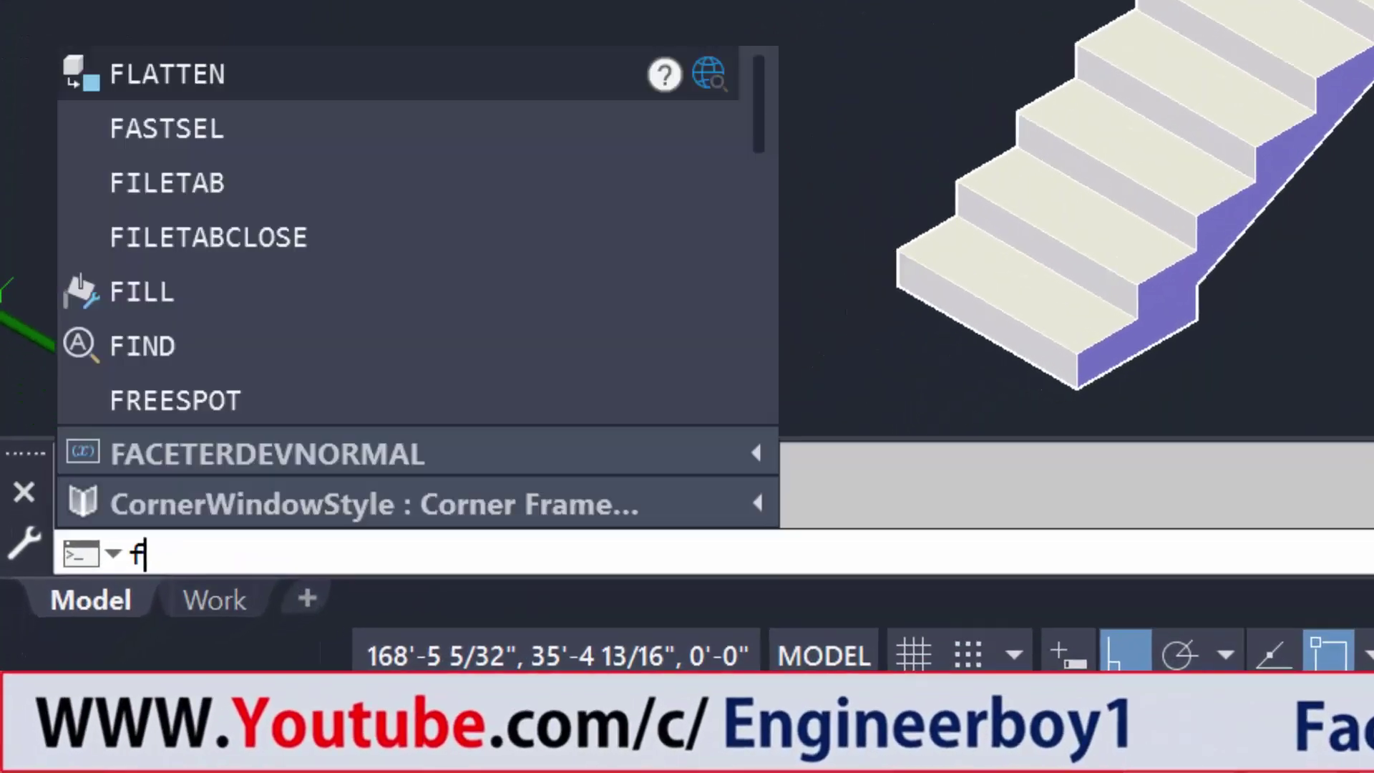
pyautogui.write('la')
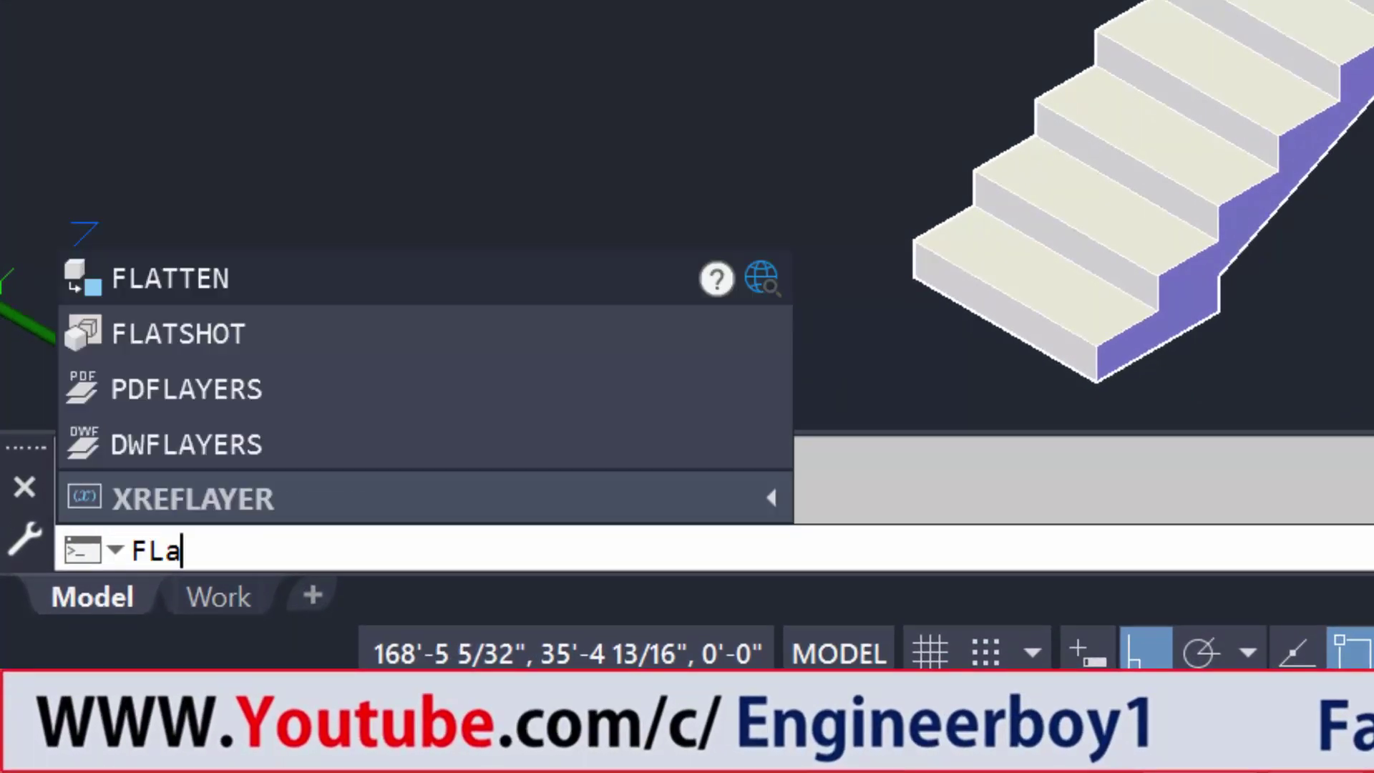
pyautogui.write('t')
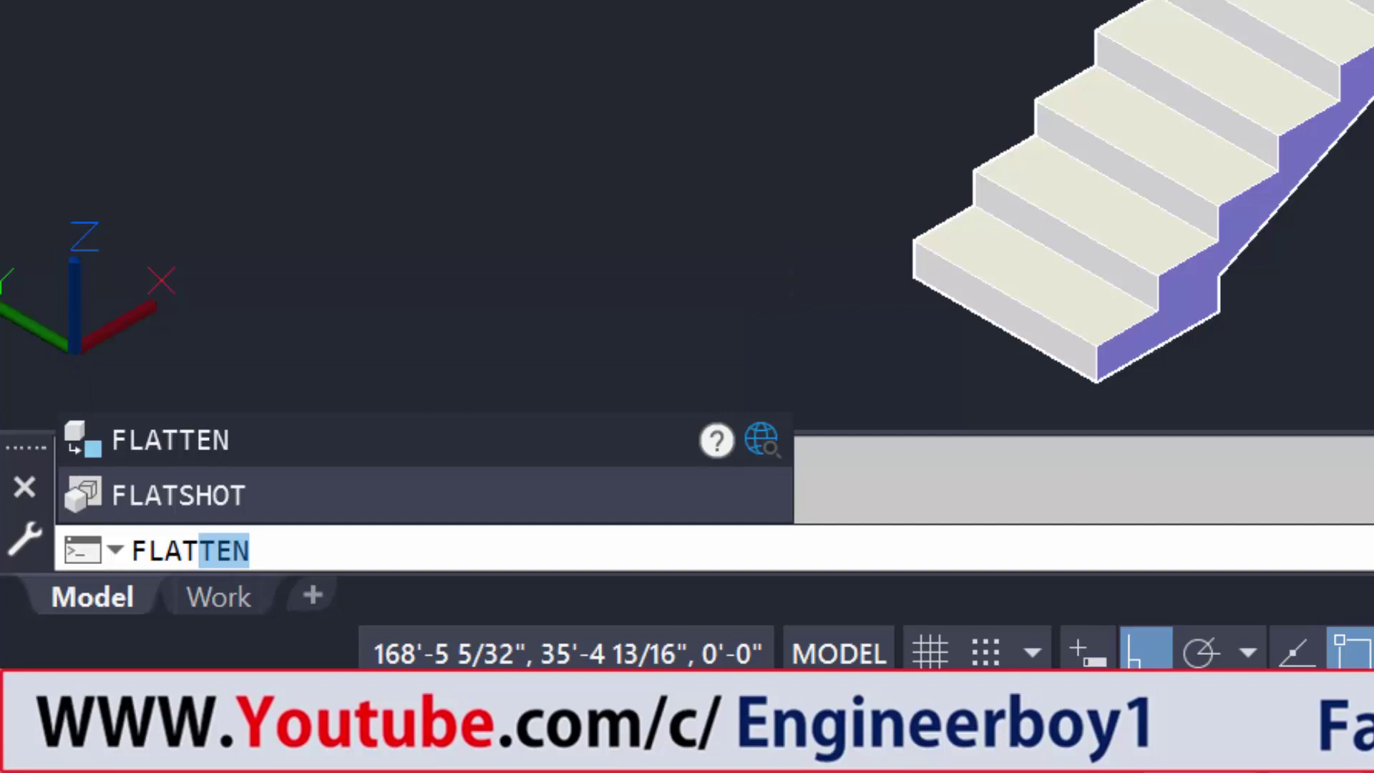
pyautogui.write('ten')
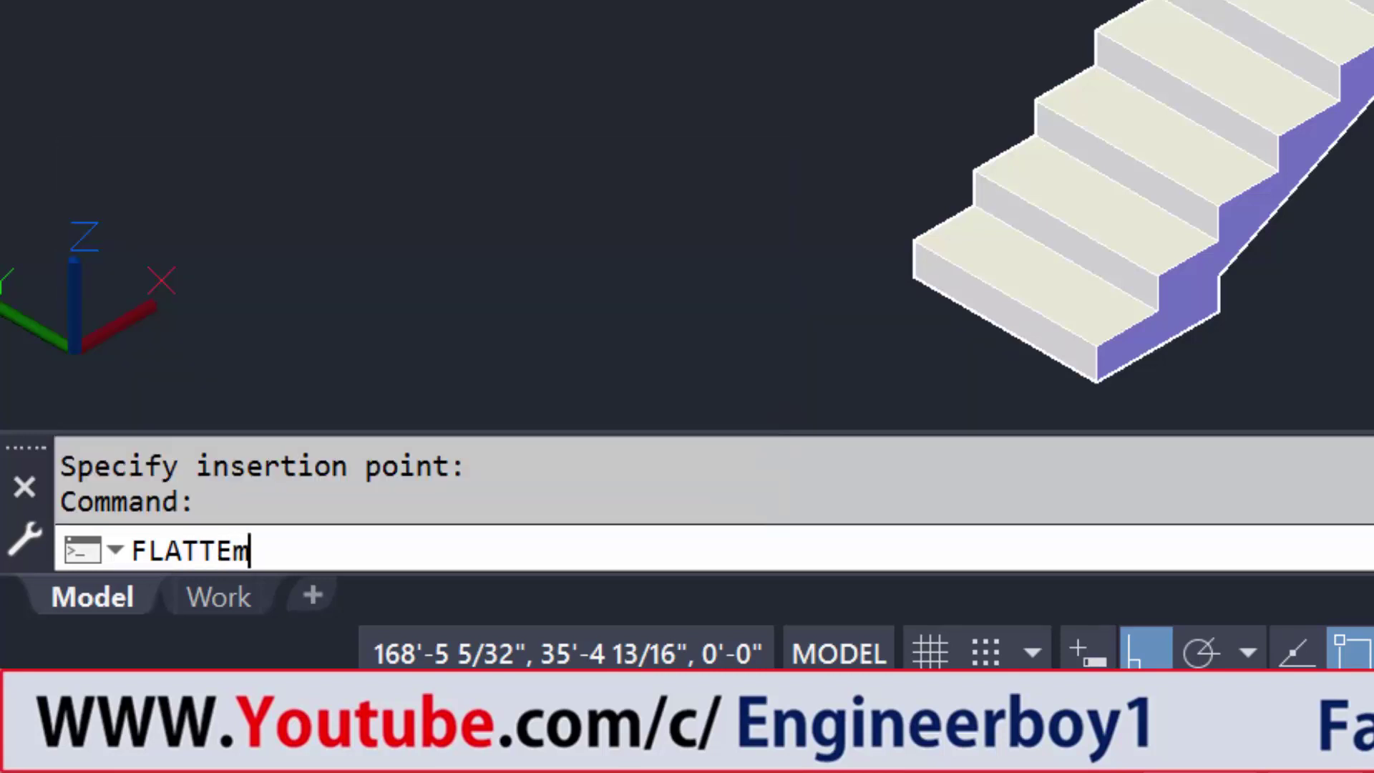
# Step: Run FLATTEN to begin converting 3D objects to 2D
pyautogui.press('Return')
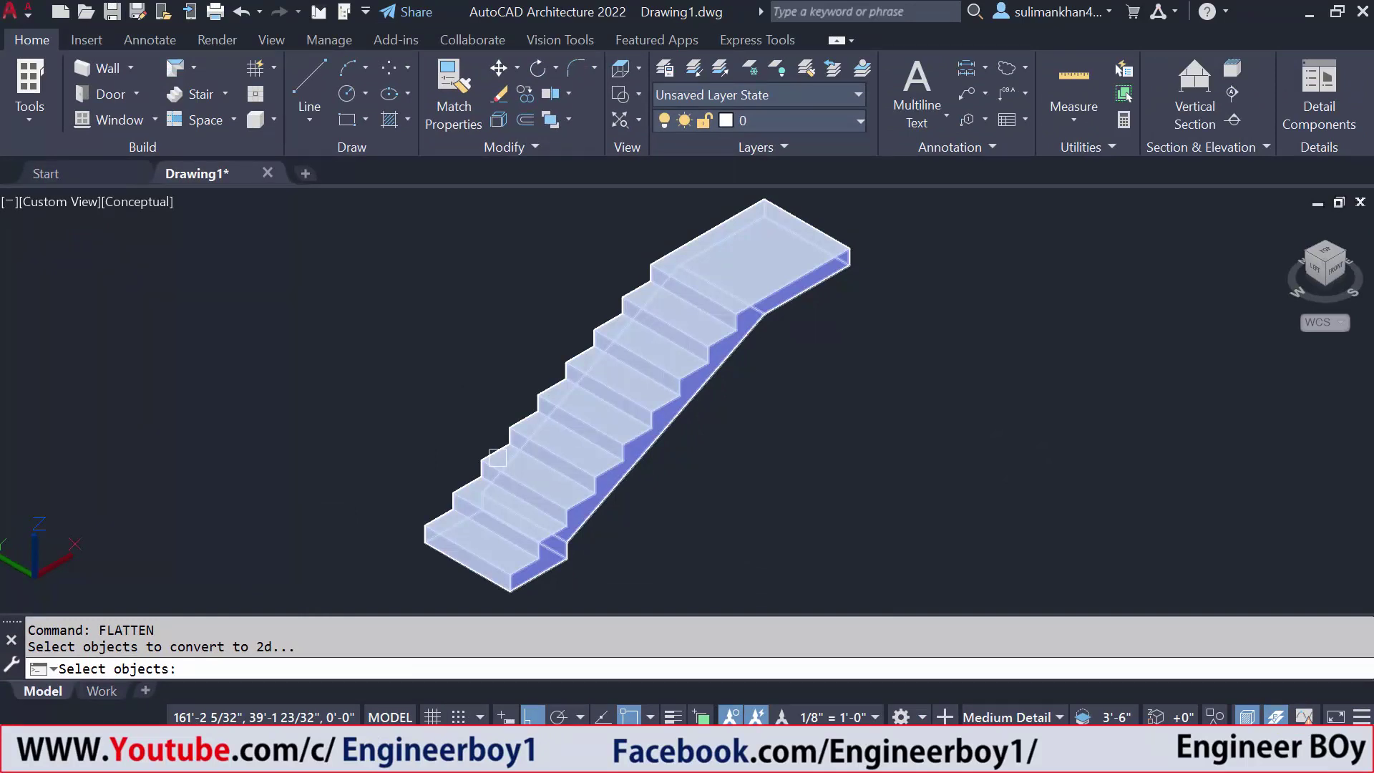
# Step: Flatten the stair to 2D lines, answering No to removing hidden lines
pyautogui.click(761, 296)
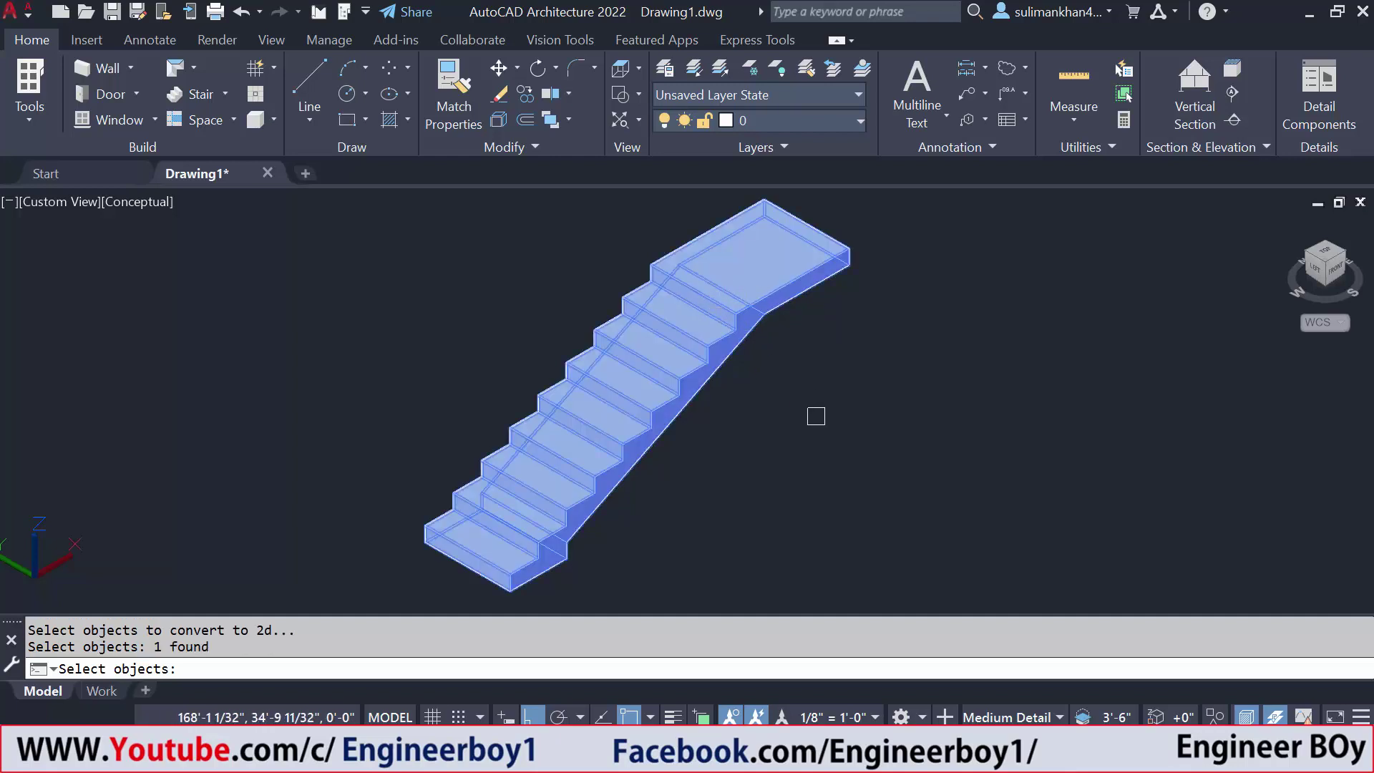
pyautogui.press('Return')
pyautogui.write('no')
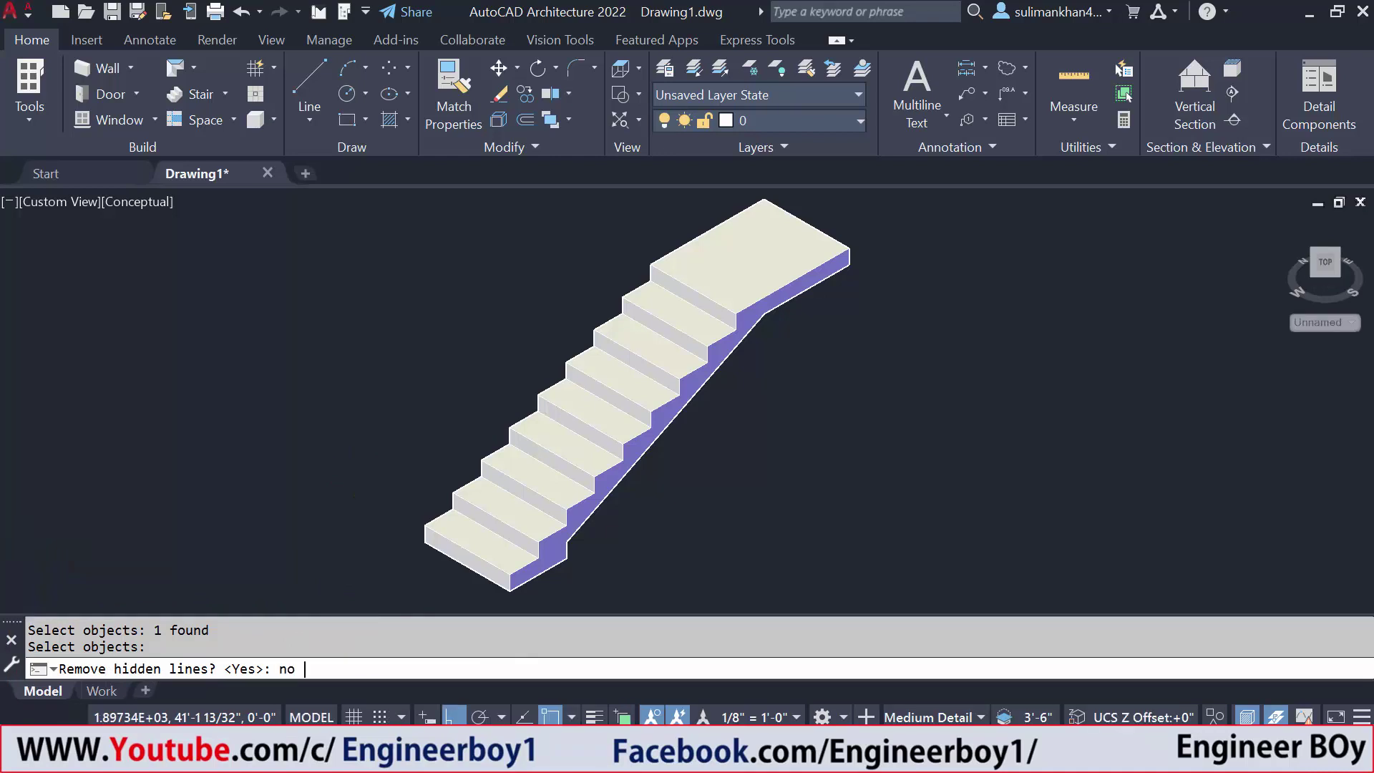
pyautogui.press('Return')
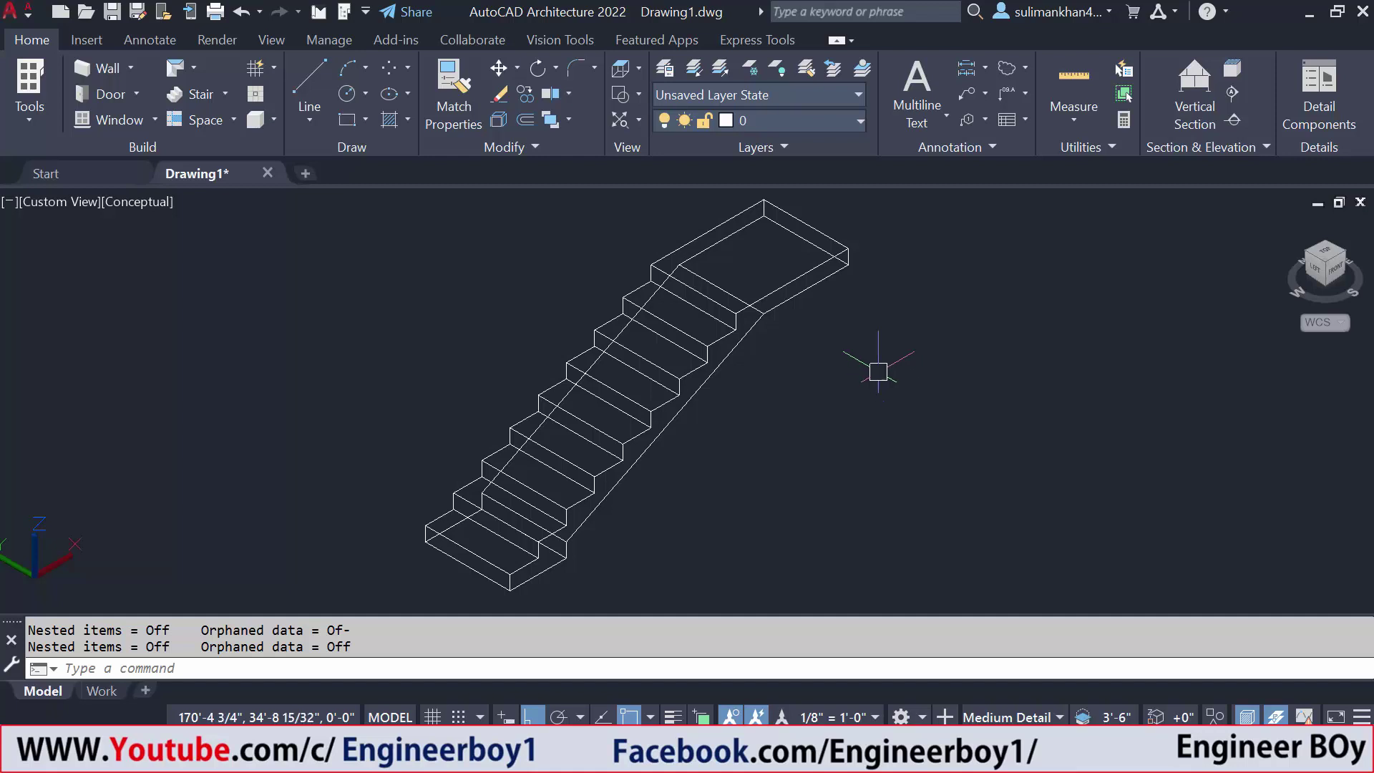
# Step: Select the landing outline and diagonal line to confirm they are separate 2D geometry
pyautogui.click(725, 245)
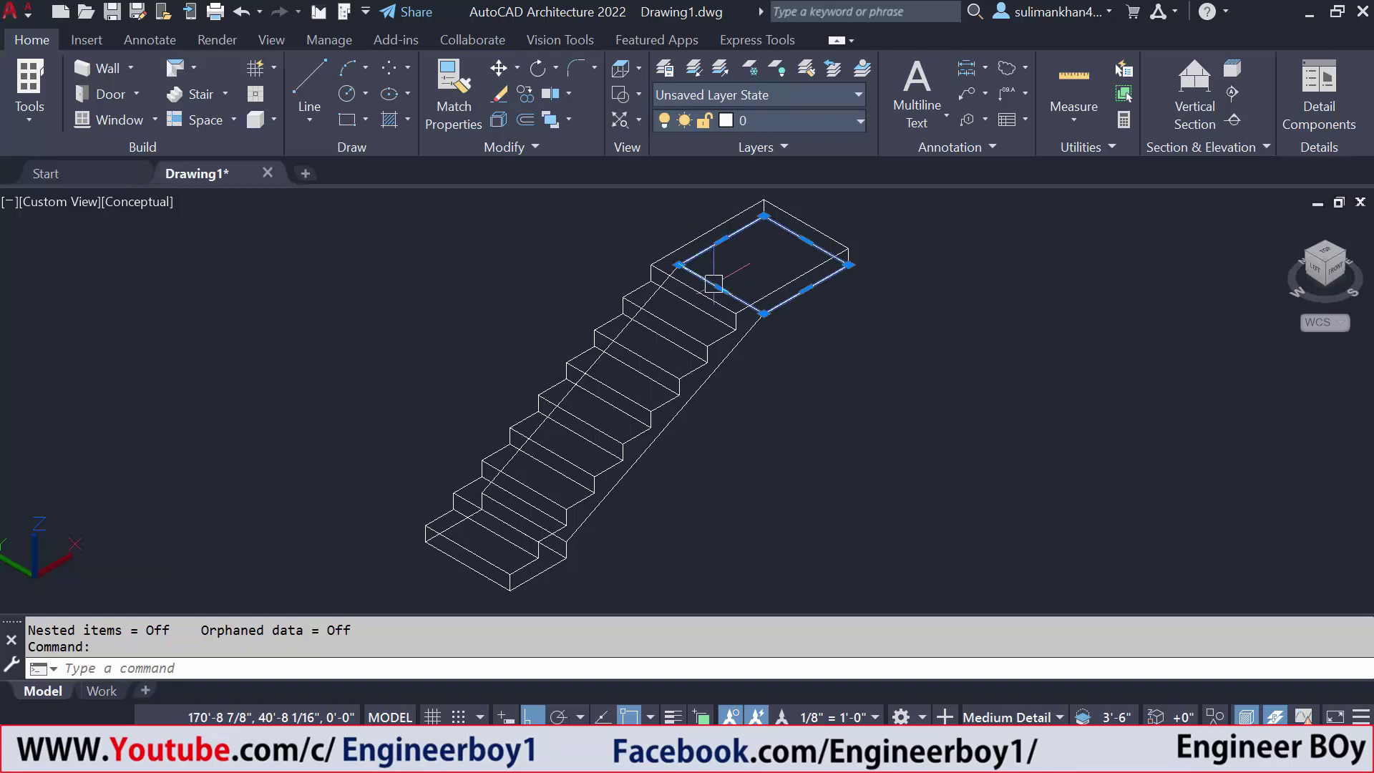
pyautogui.press('Escape')
pyautogui.click(625, 328)
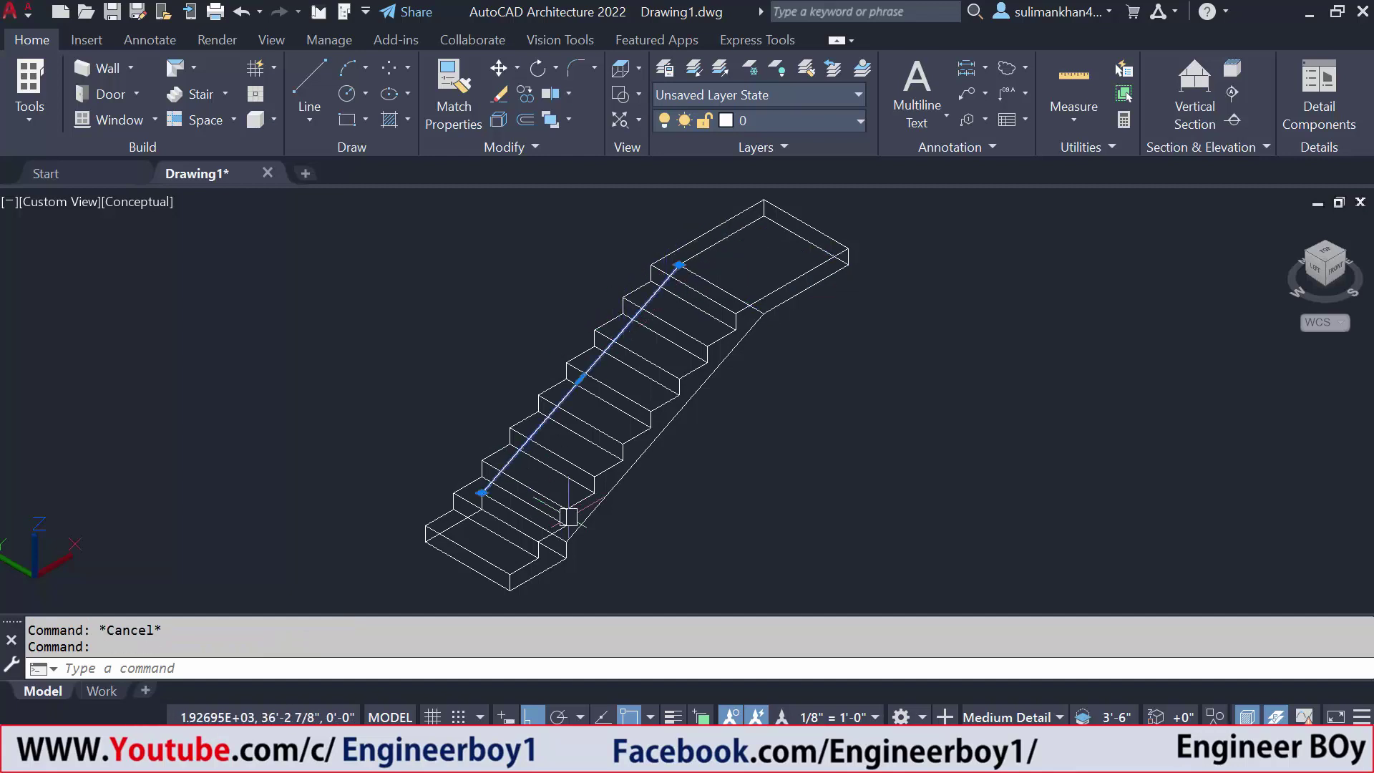
pyautogui.press('Escape')
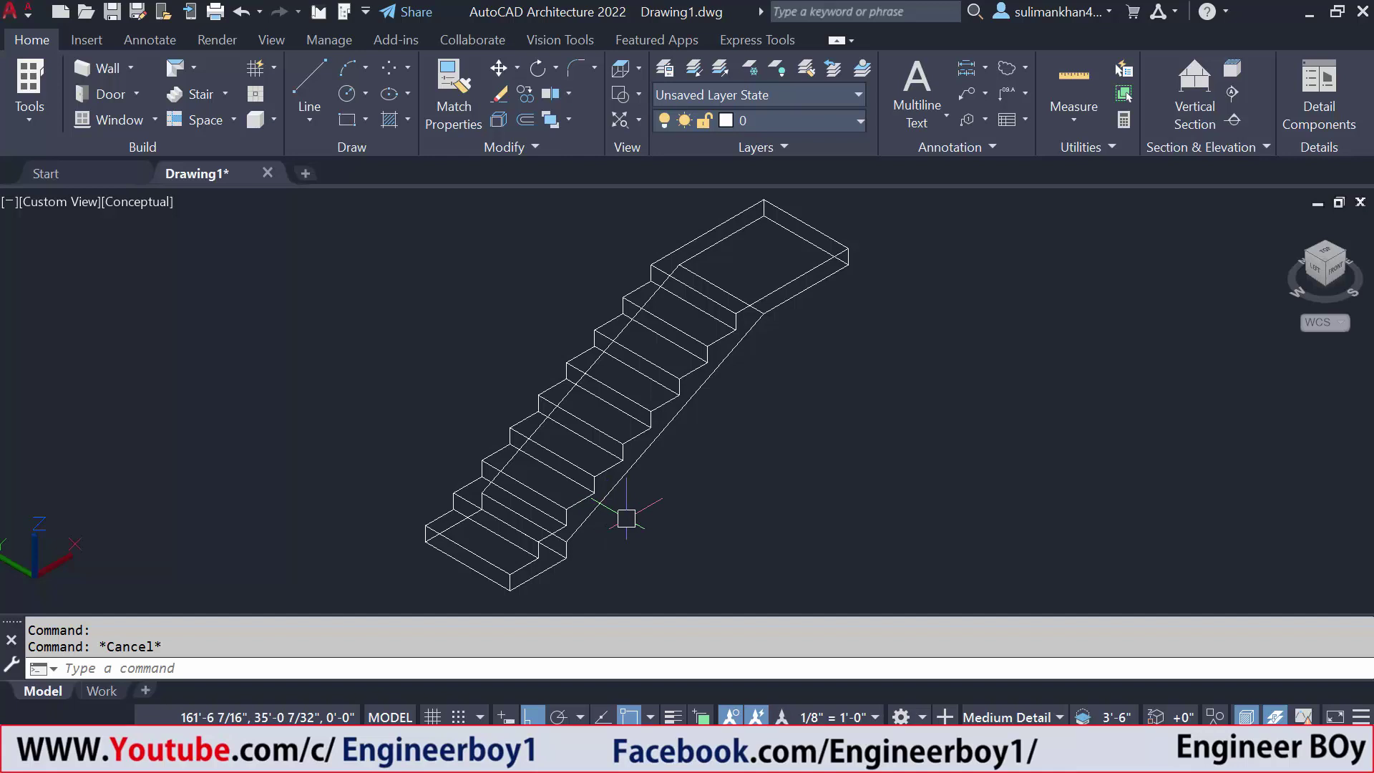
# Step: Orbit with 3DORBIT to confirm the stair is flat, then pan it upper left
pyautogui.press('Escape')
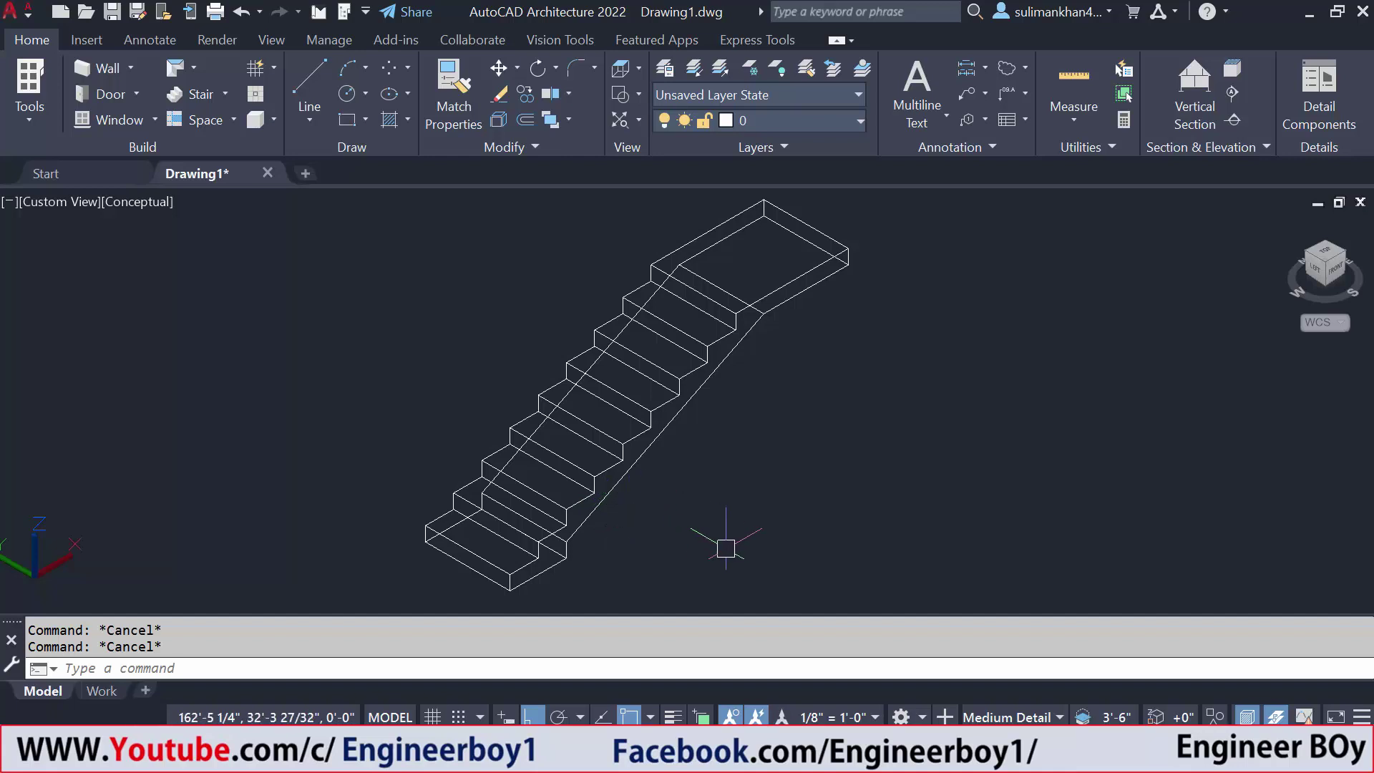
pyautogui.write('3do')
pyautogui.press('Return')
pyautogui.moveTo(657, 406)
pyautogui.mouseDown()
pyautogui.moveTo(549, 222)
pyautogui.moveTo(631, 298)
pyautogui.moveTo(705, 408)
pyautogui.moveTo(591, 368)
pyautogui.moveTo(701, 306)
pyautogui.moveTo(684, 455)
pyautogui.moveTo(654, 458)
pyautogui.mouseUp()
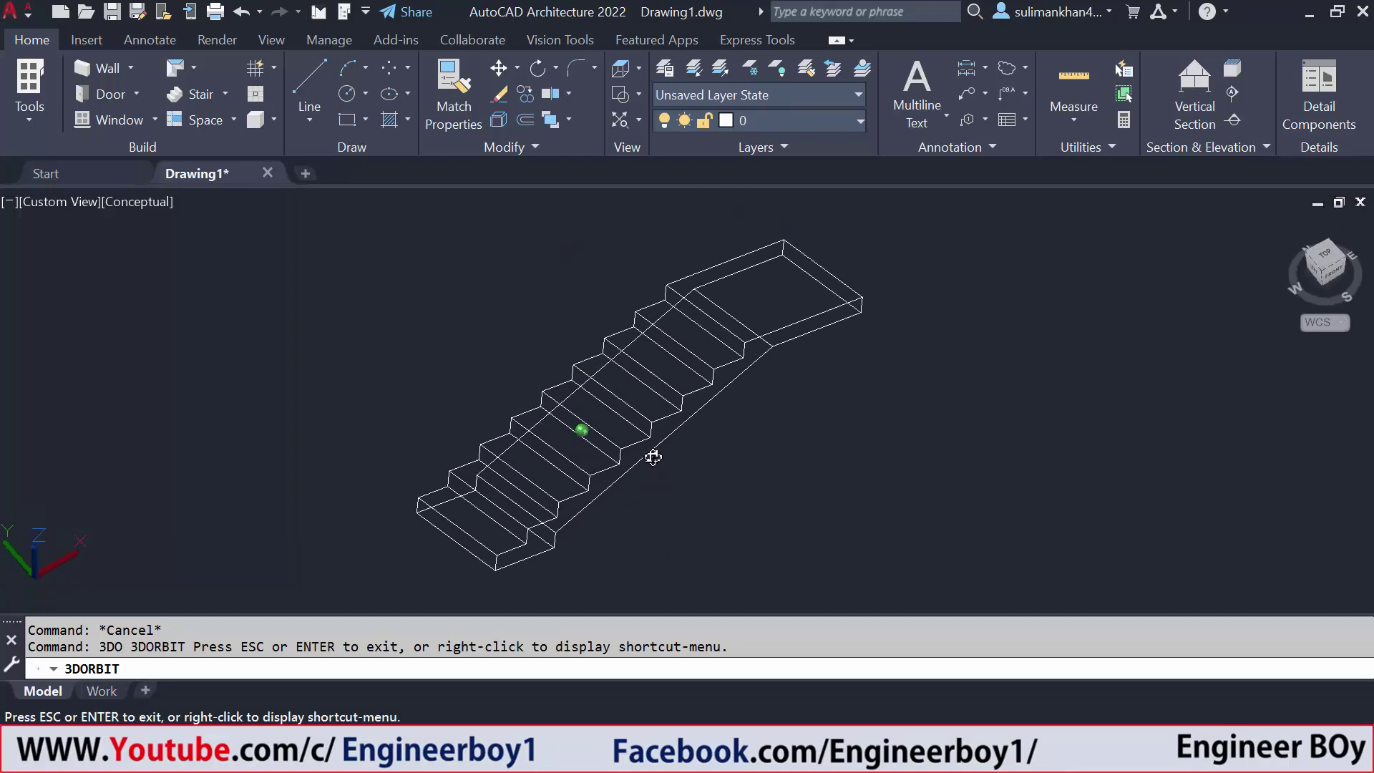
pyautogui.press('Escape')
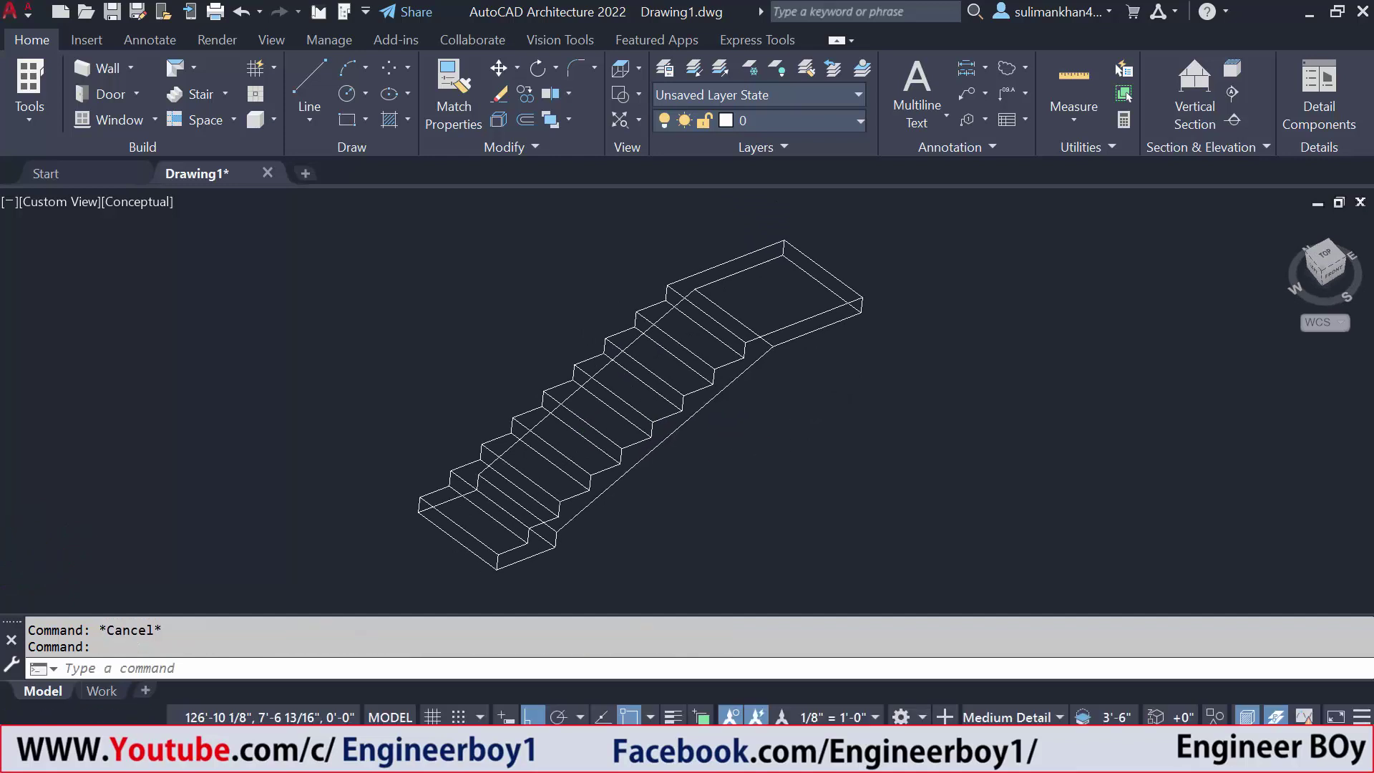
pyautogui.scroll(-1, 918, 380)
pyautogui.moveTo(855, 460); pyautogui.dragTo(457, 403, button='middle')
pyautogui.press('Escape')
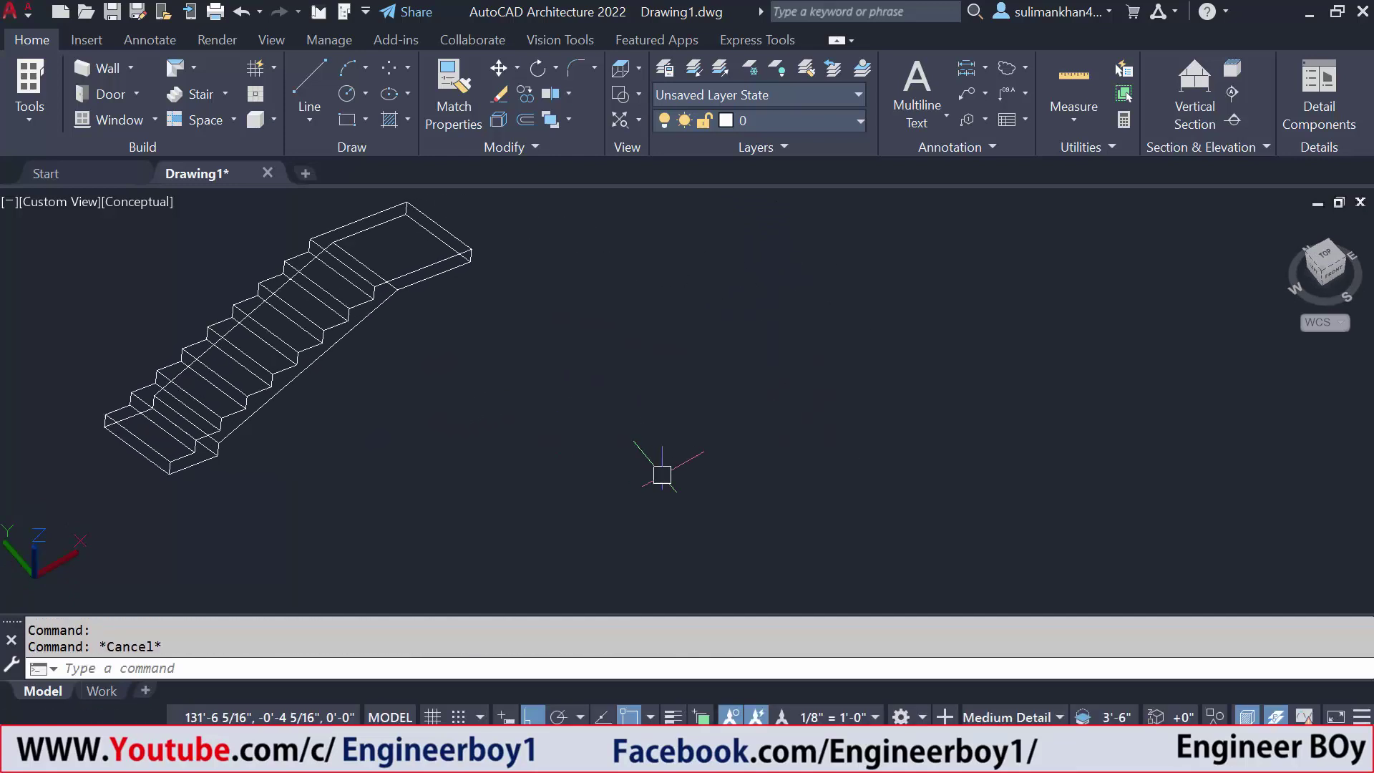
pyautogui.write('pl')
# Step: Draw a closed nine-corner stepped L-shaped polyline to the right of the stair
pyautogui.press('Return')
pyautogui.click(690, 473)
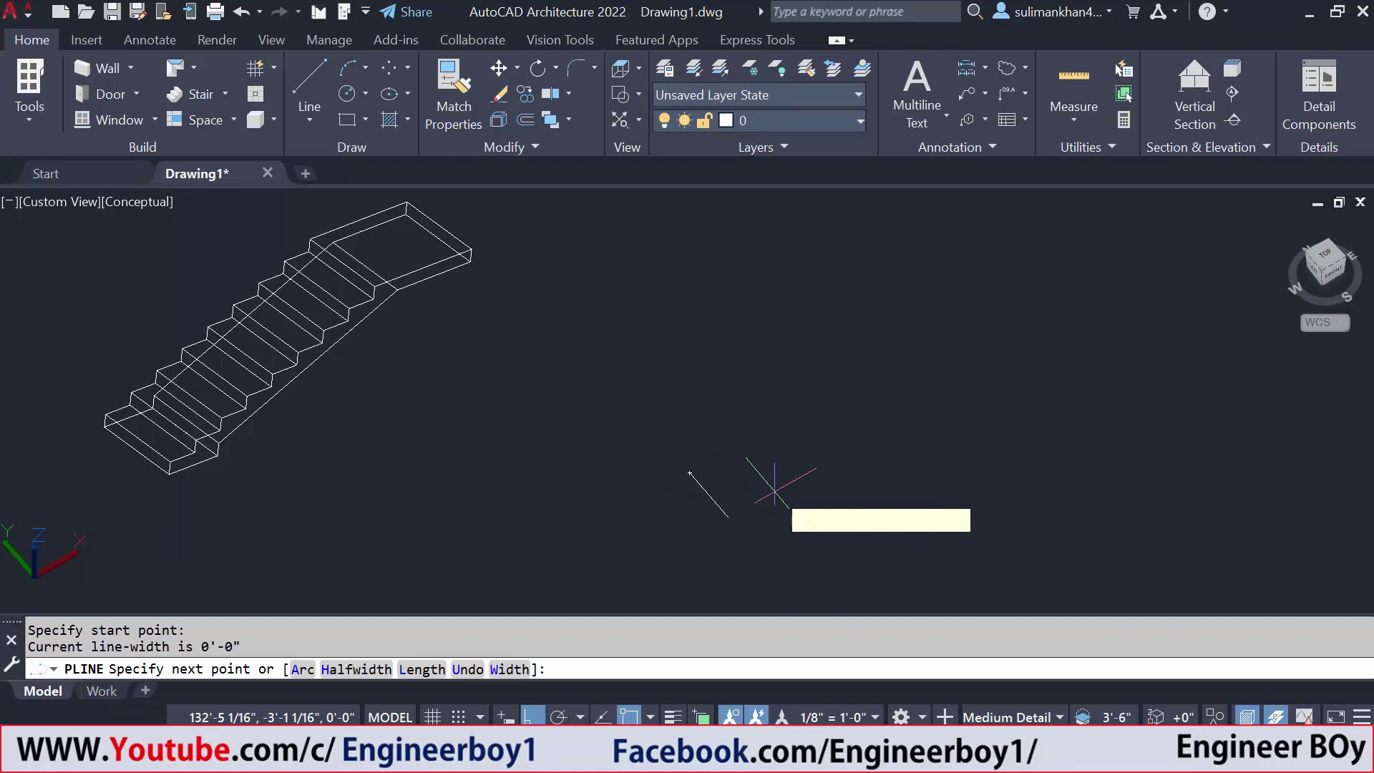
pyautogui.click(739, 529)
pyautogui.click(850, 502)
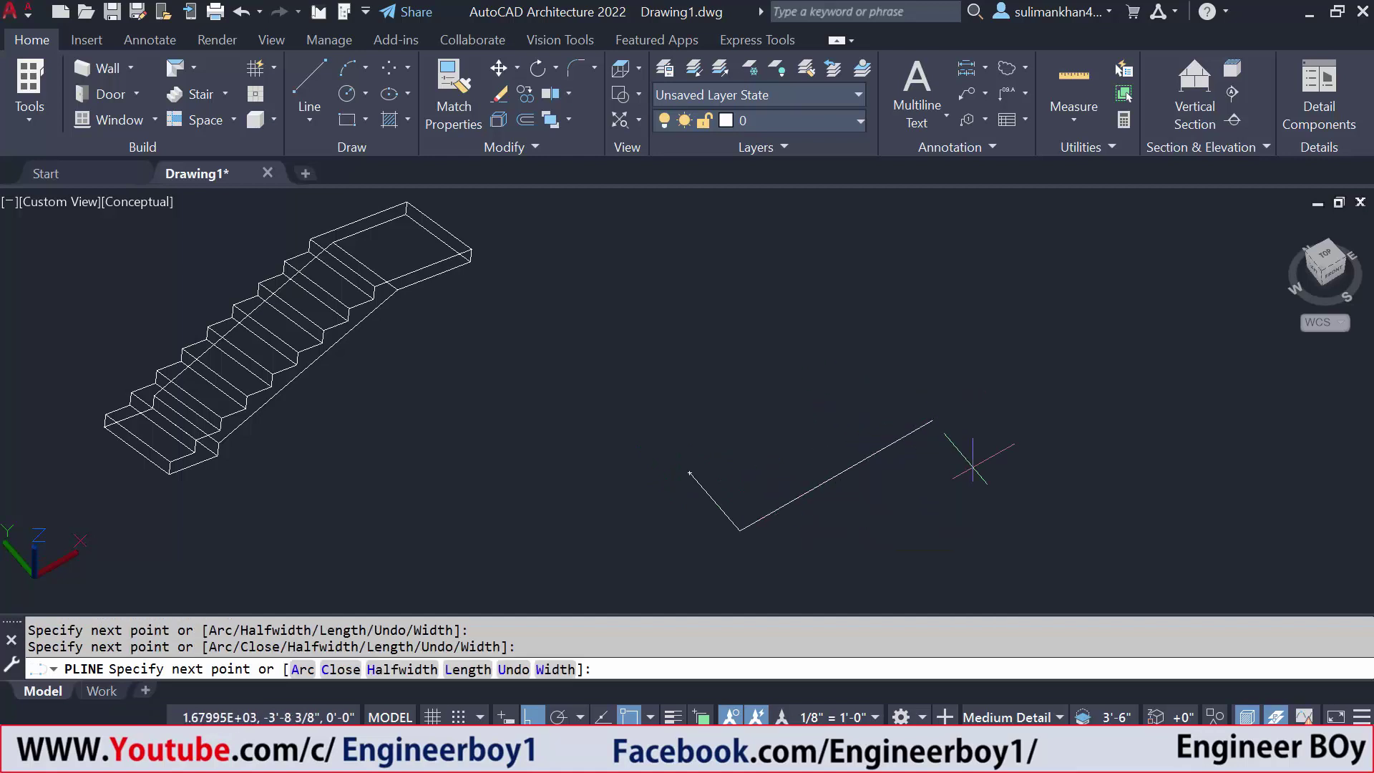
pyautogui.click(876, 507)
pyautogui.click(960, 460)
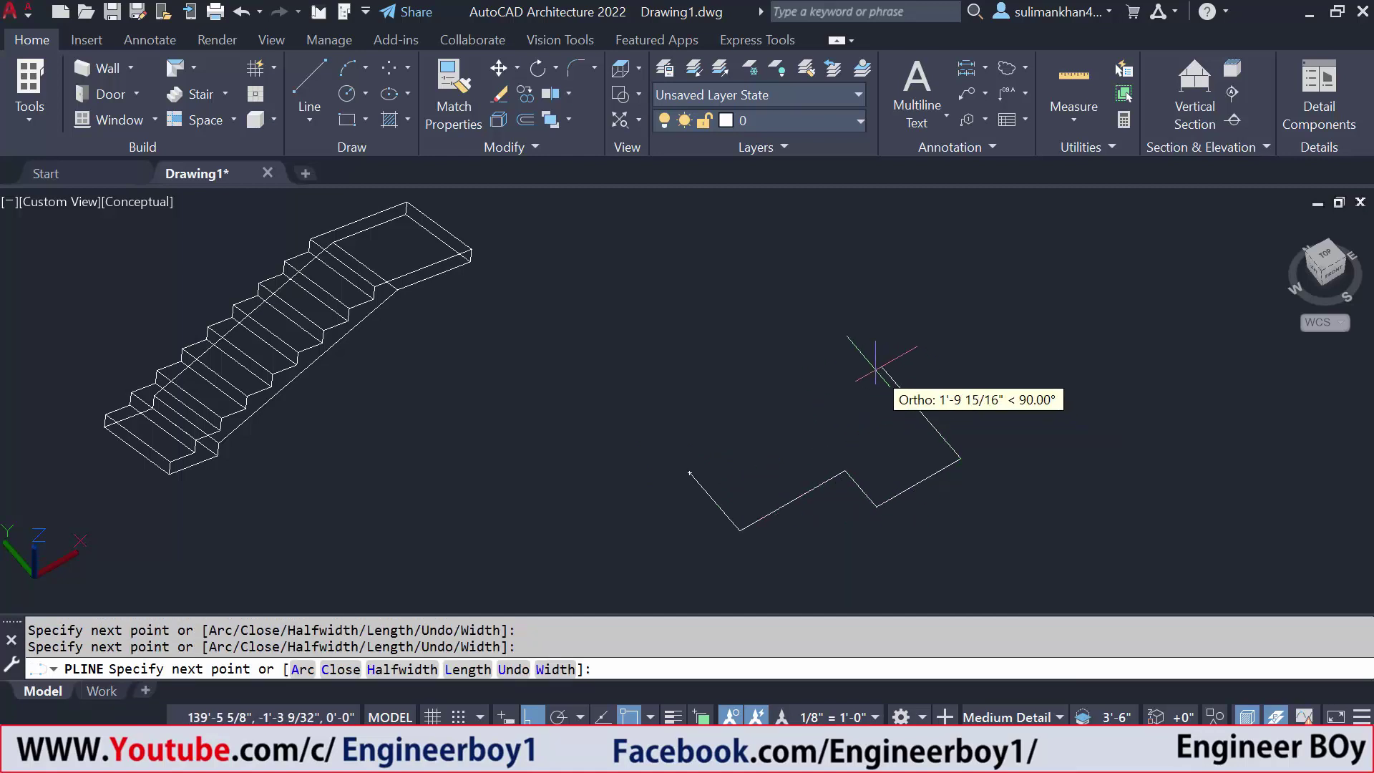
pyautogui.click(858, 340)
pyautogui.click(767, 386)
pyautogui.click(707, 321)
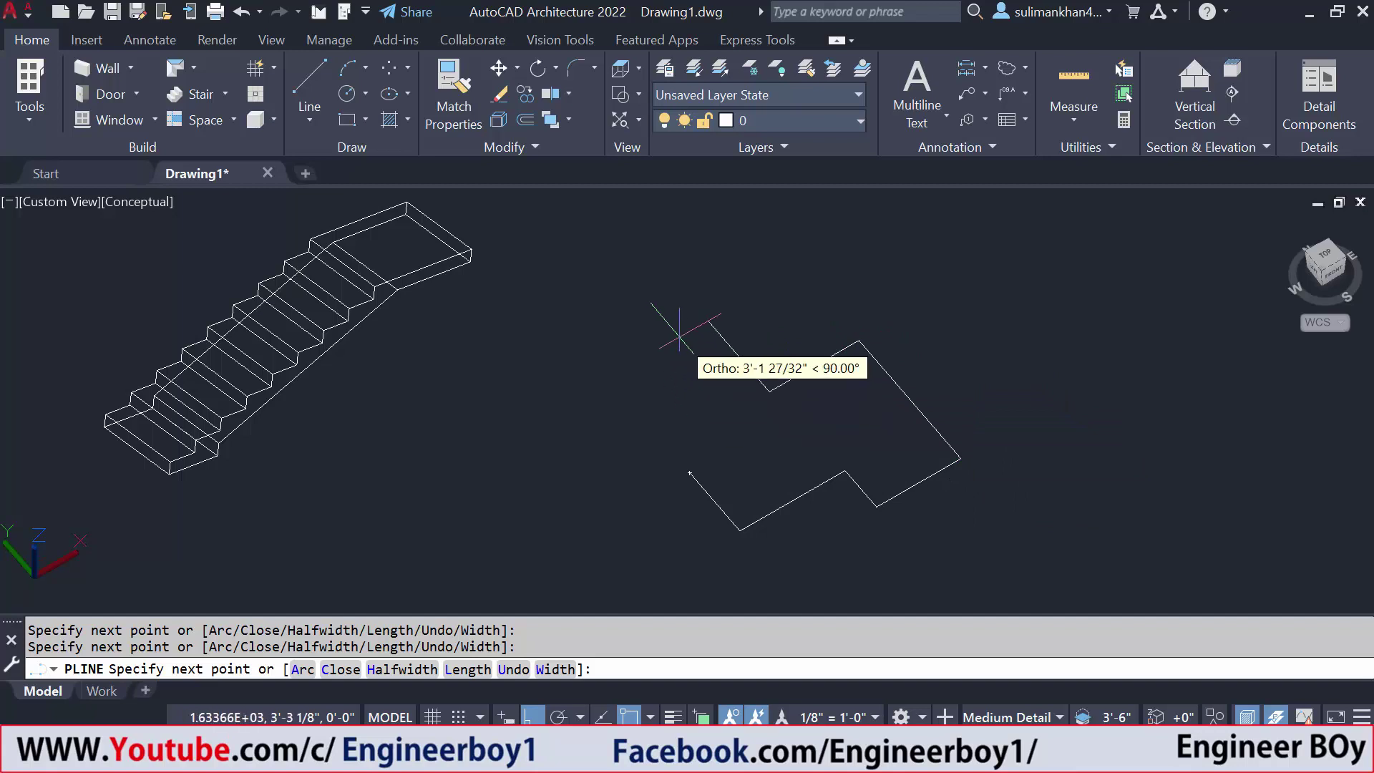
pyautogui.click(608, 379)
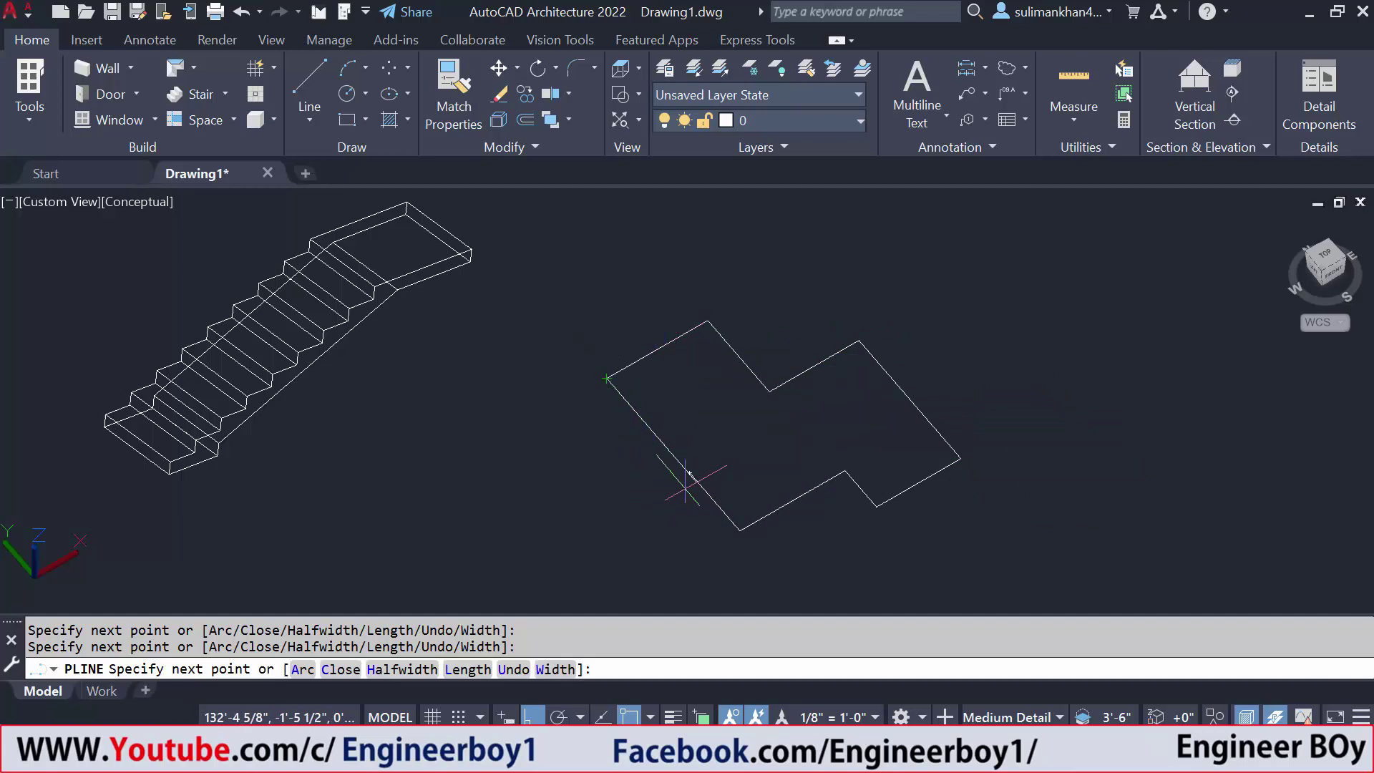
pyautogui.write('c')
pyautogui.press('Return')
pyautogui.press('Escape')
pyautogui.press('Escape')
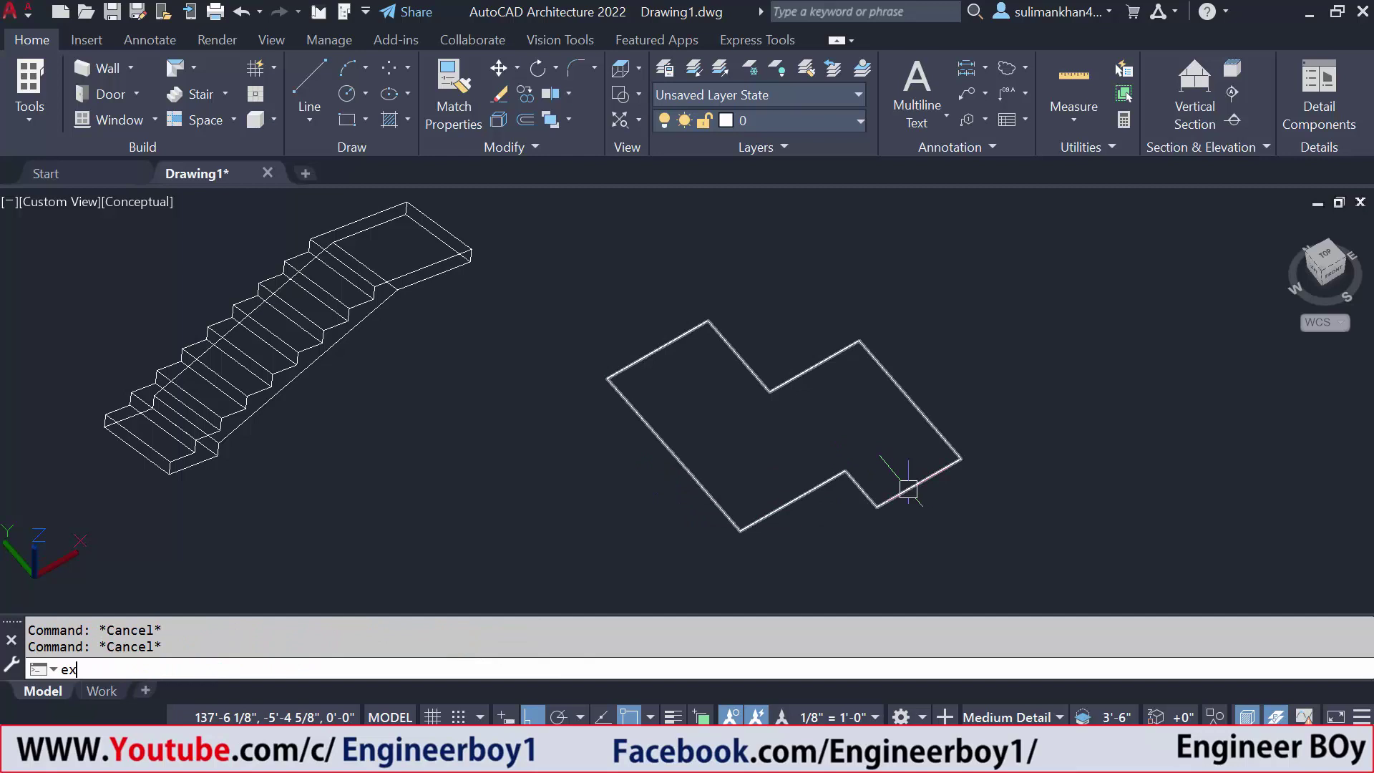
pyautogui.write('t')
# Step: Extrude the L-shaped polyline into a solid to a picked height
pyautogui.press('Return')
pyautogui.click(846, 472)
pyautogui.press('Return')
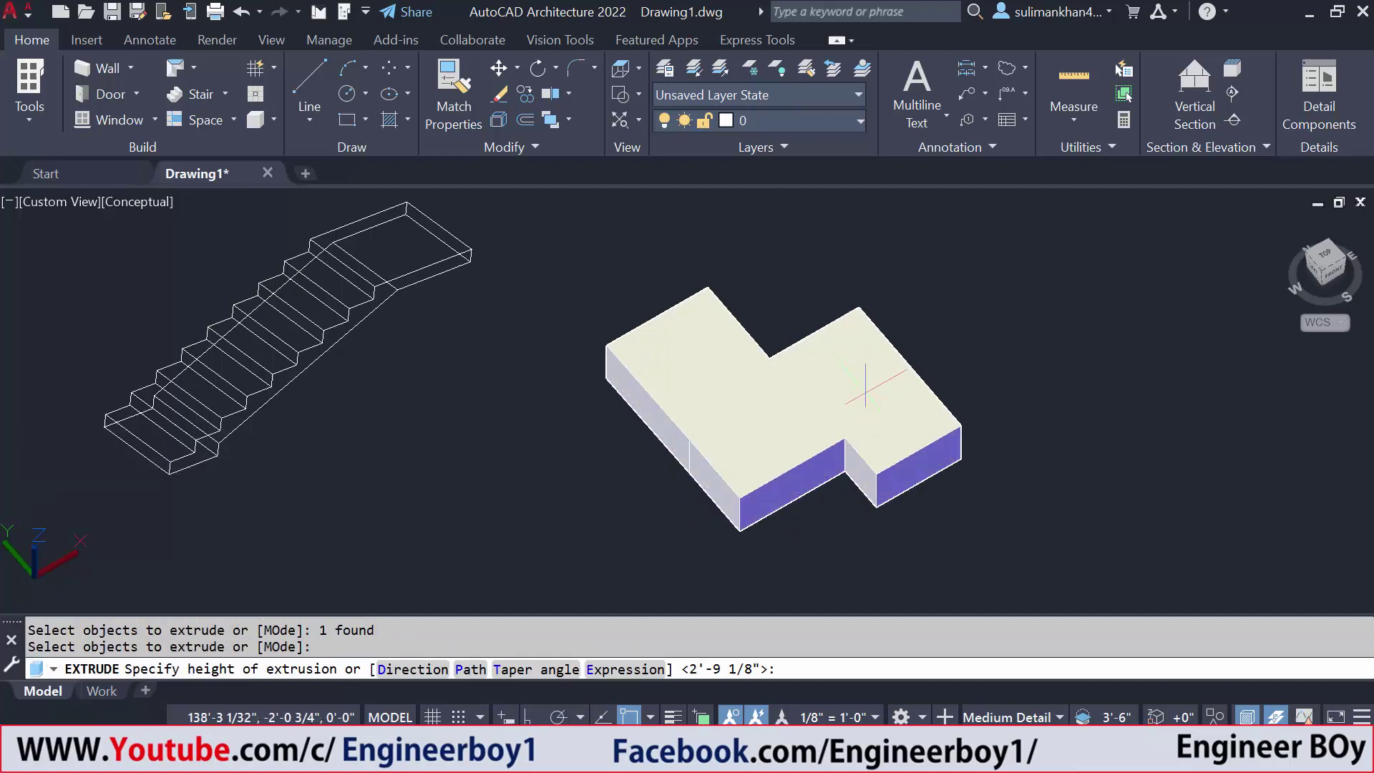
pyautogui.click(902, 440)
pyautogui.press('Escape')
pyautogui.press('Escape')
pyautogui.write('3d')
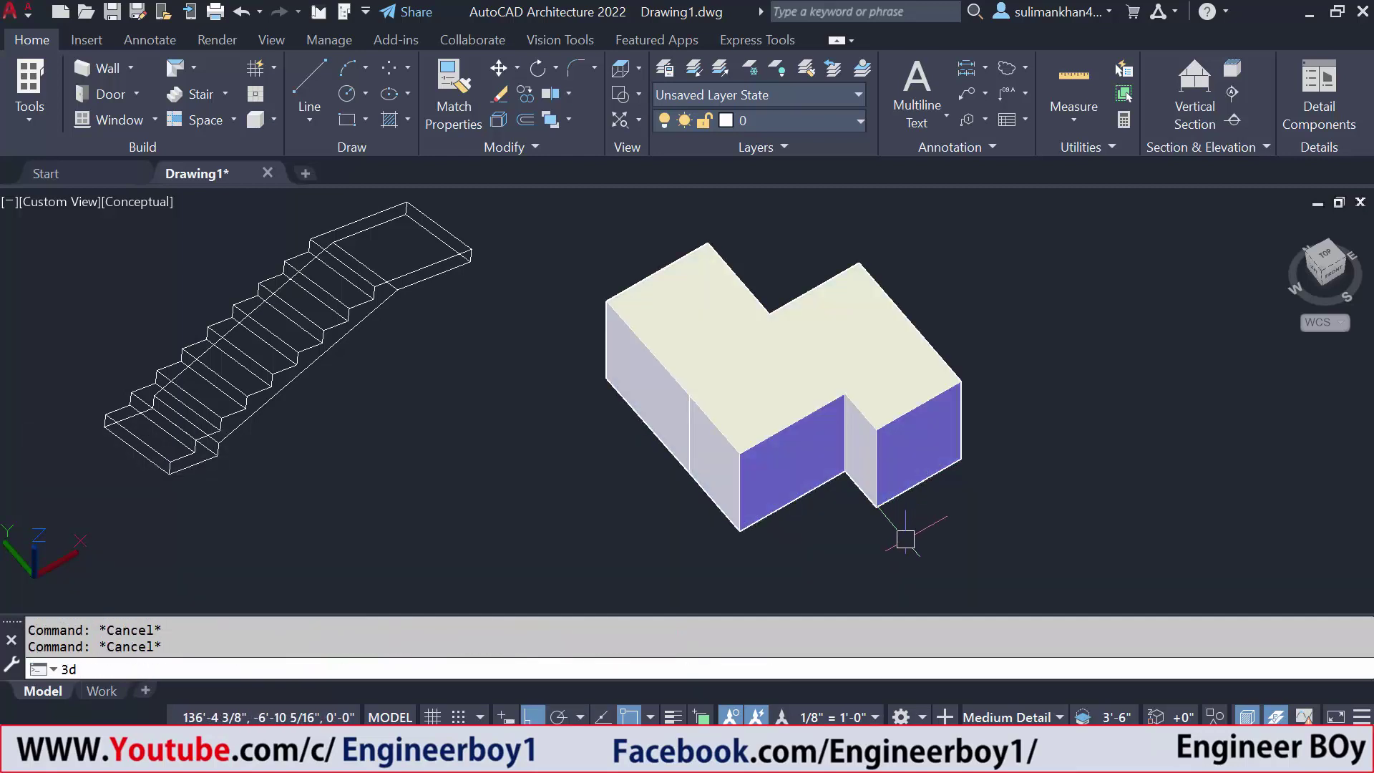
# Step: Orbit and recentre the view to inspect the extruded block
pyautogui.press('Return')
pyautogui.moveTo(866, 552)
pyautogui.mouseDown()
pyautogui.moveTo(856, 484)
pyautogui.moveTo(844, 492)
pyautogui.mouseUp()
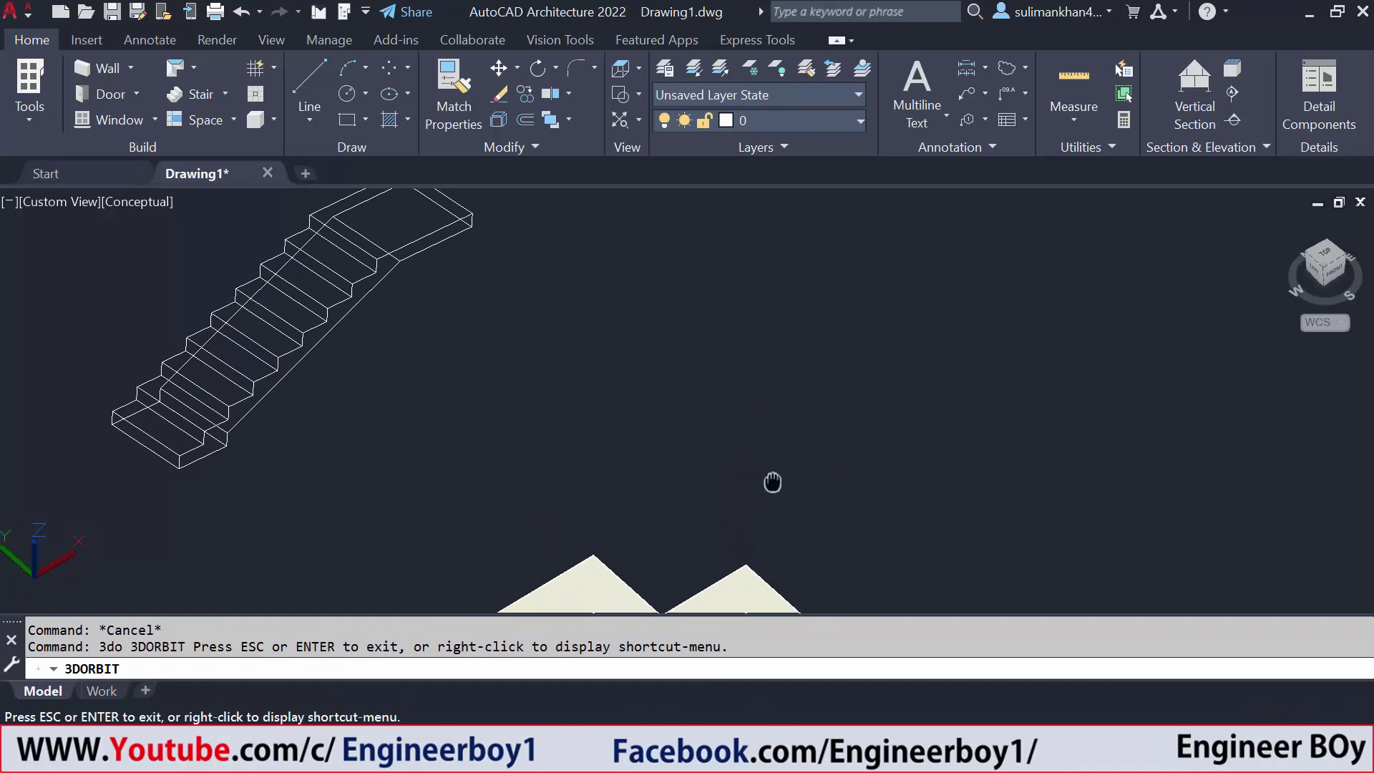
pyautogui.moveTo(771, 481); pyautogui.dragTo(734, 239, button='middle')
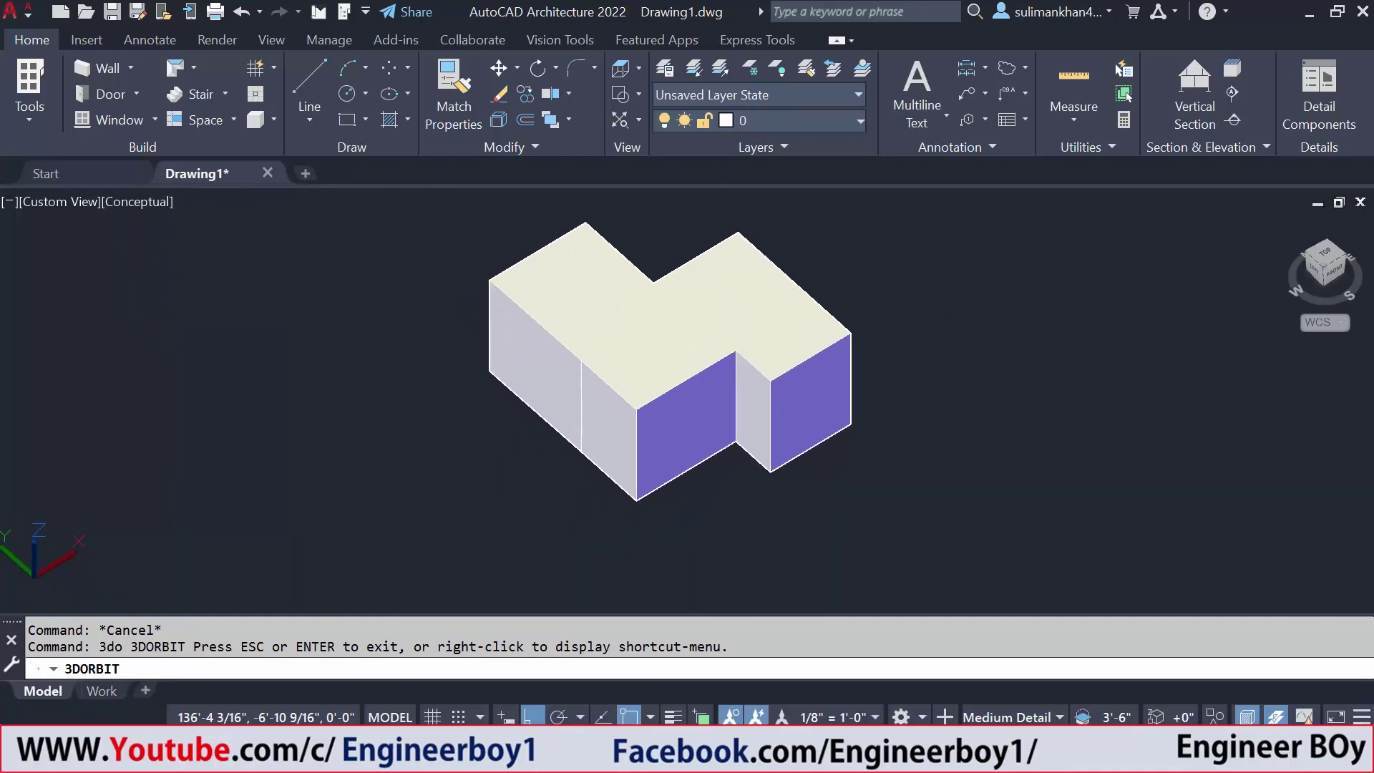
pyautogui.press('Escape')
pyautogui.scroll(2, 741, 462)
pyautogui.click(145, 204)
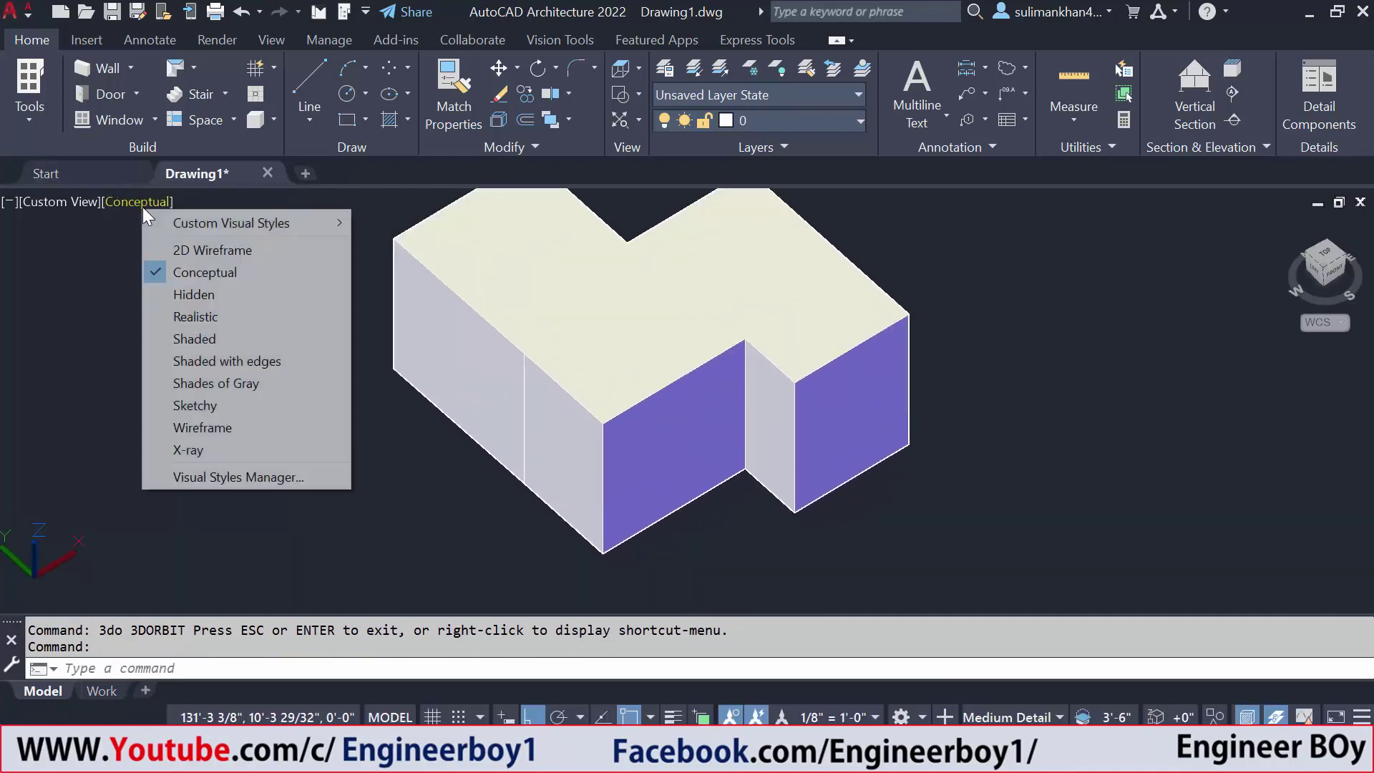
# Step: Switch the viewport visual style from Conceptual to 2D Wireframe
pyautogui.click(214, 251)
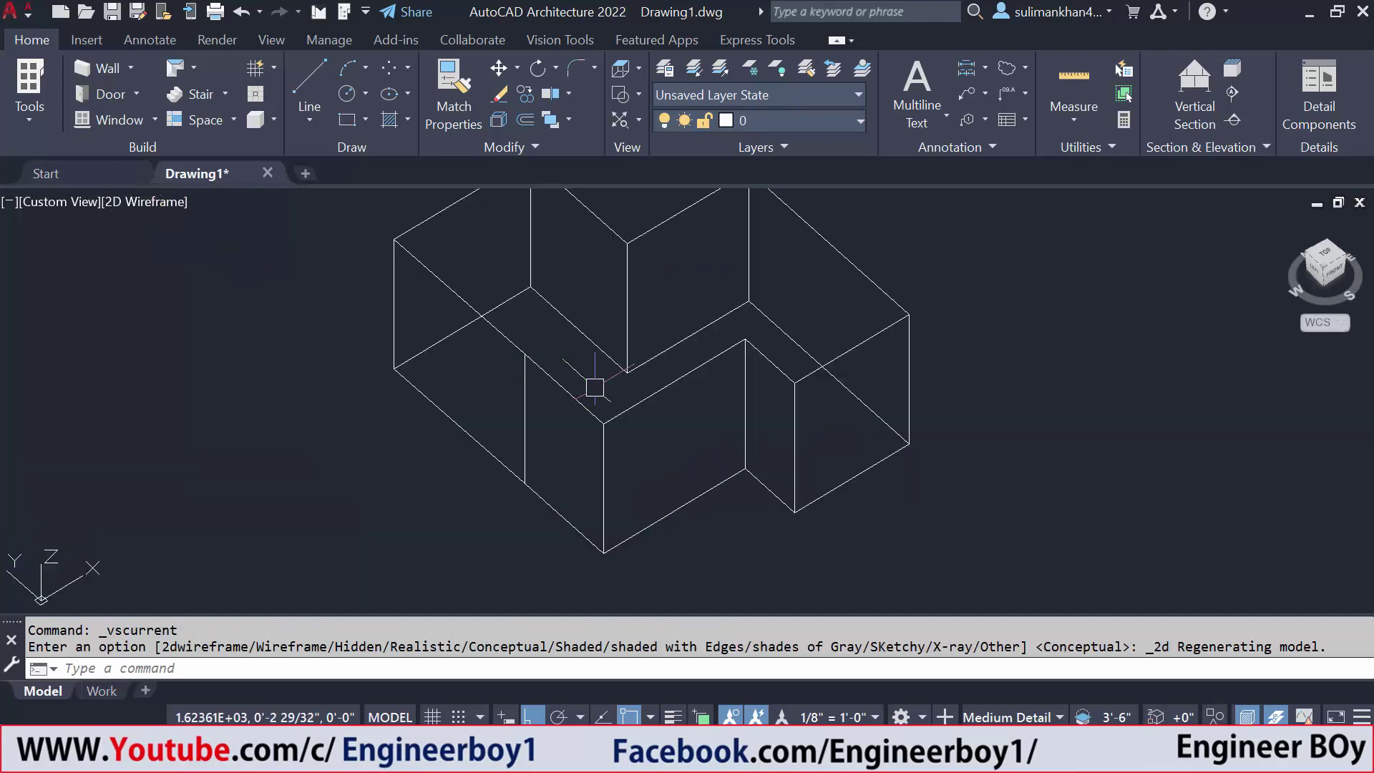
pyautogui.scroll(-1, 591, 384)
pyautogui.scroll(-2, 668, 420)
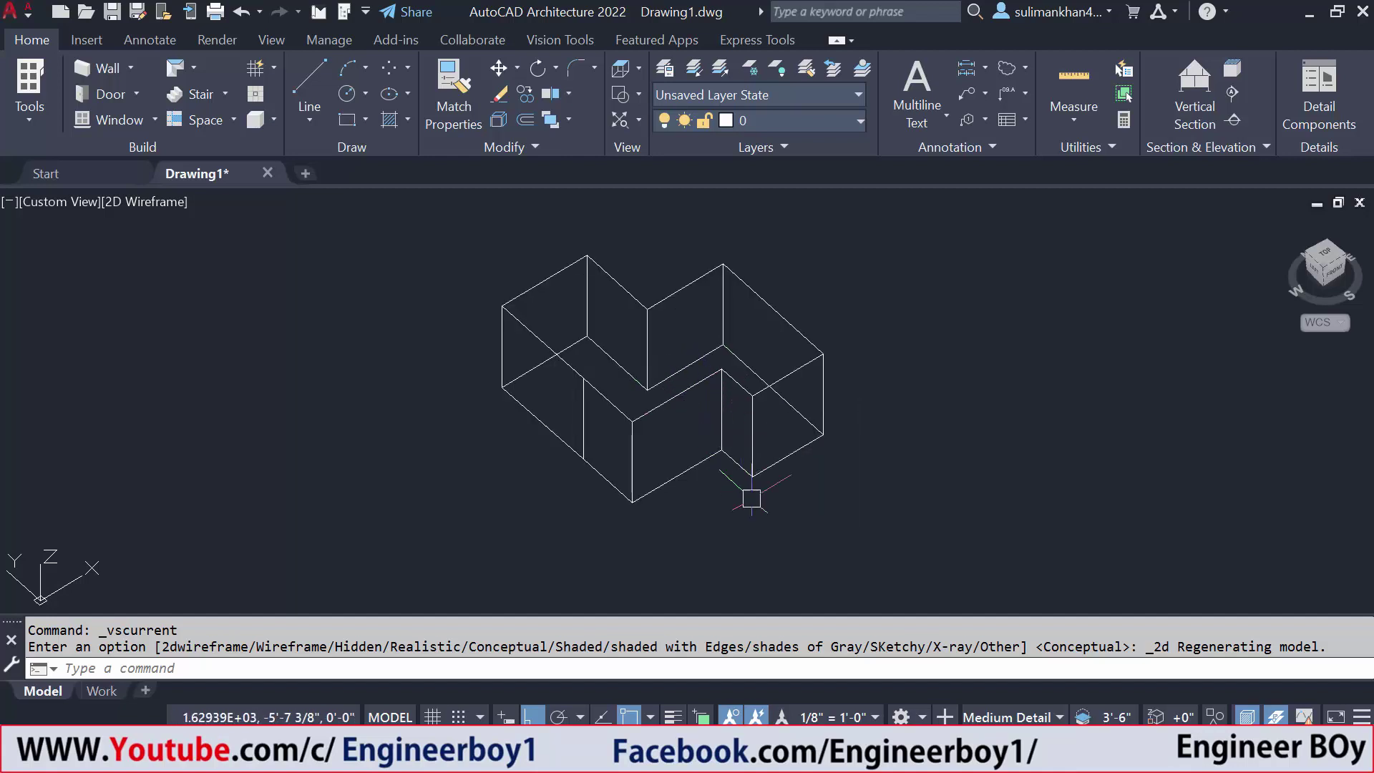
pyautogui.write('FL')
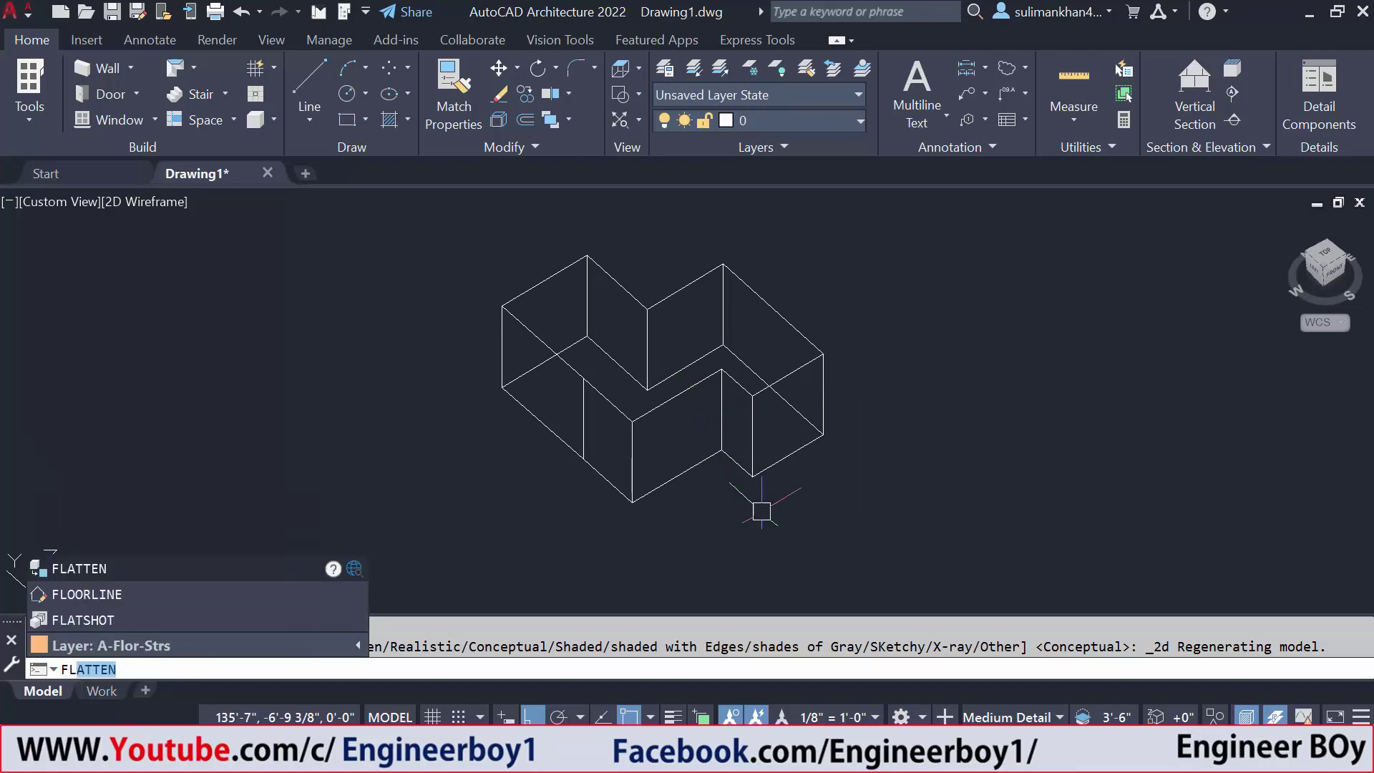
pyautogui.write('AT')
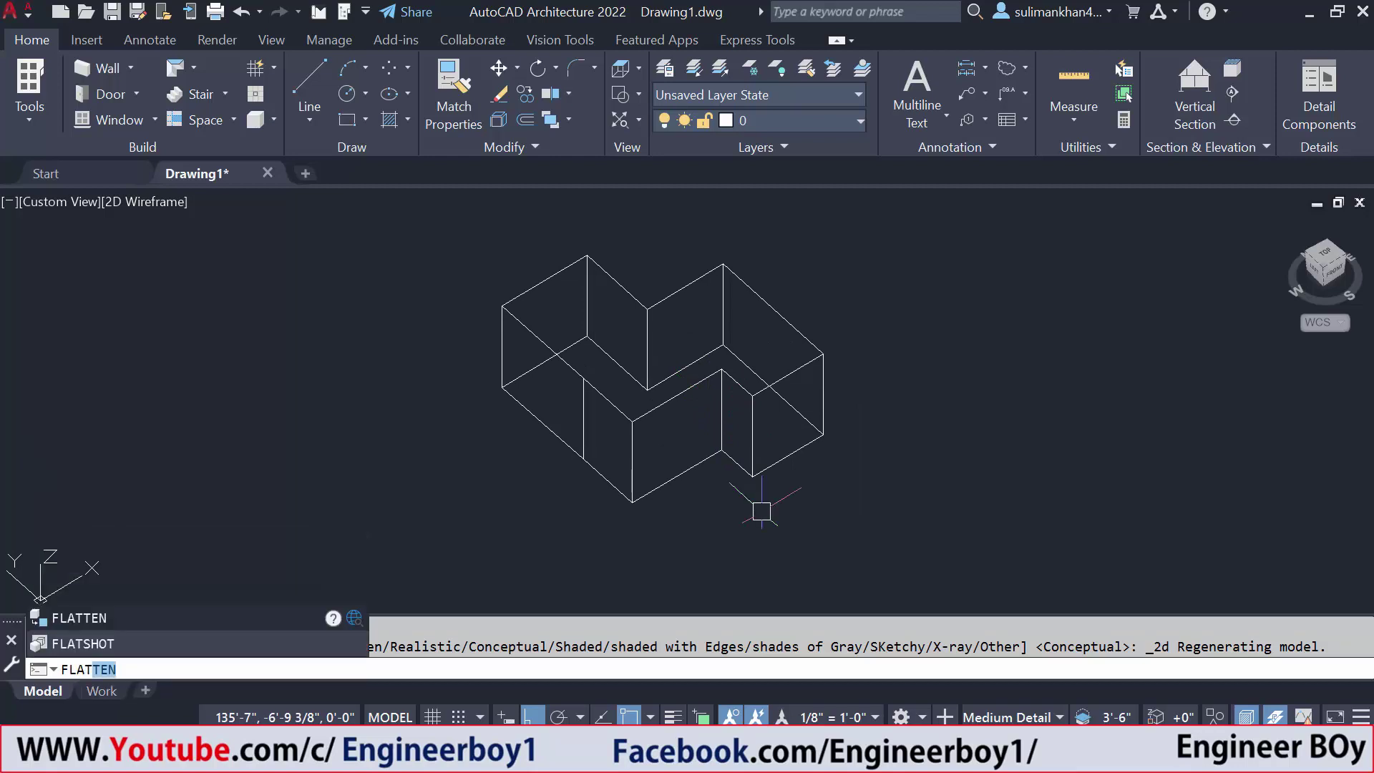
pyautogui.write('TEN')
# Step: Flatten the L-shaped block, answering Yes to remove hidden lines
pyautogui.press('Return')
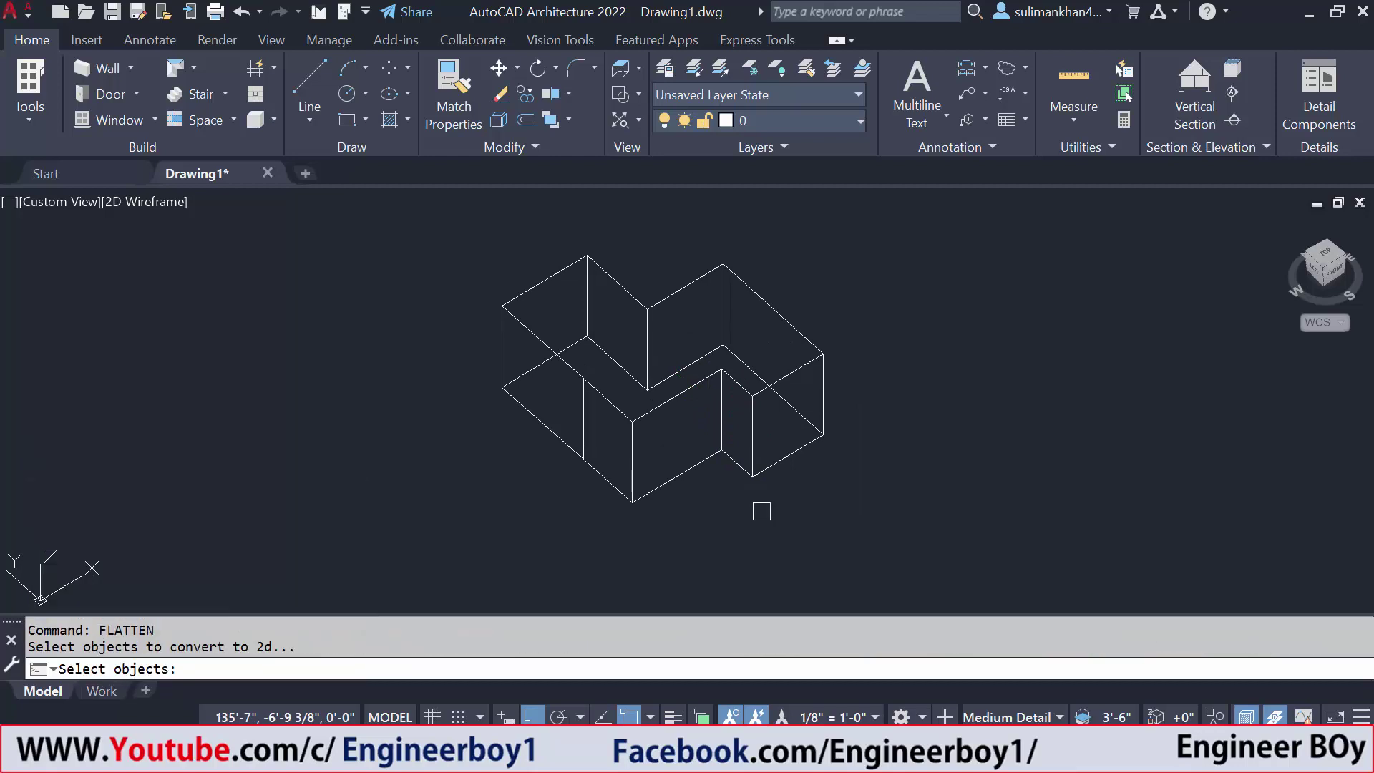
pyautogui.click(697, 384)
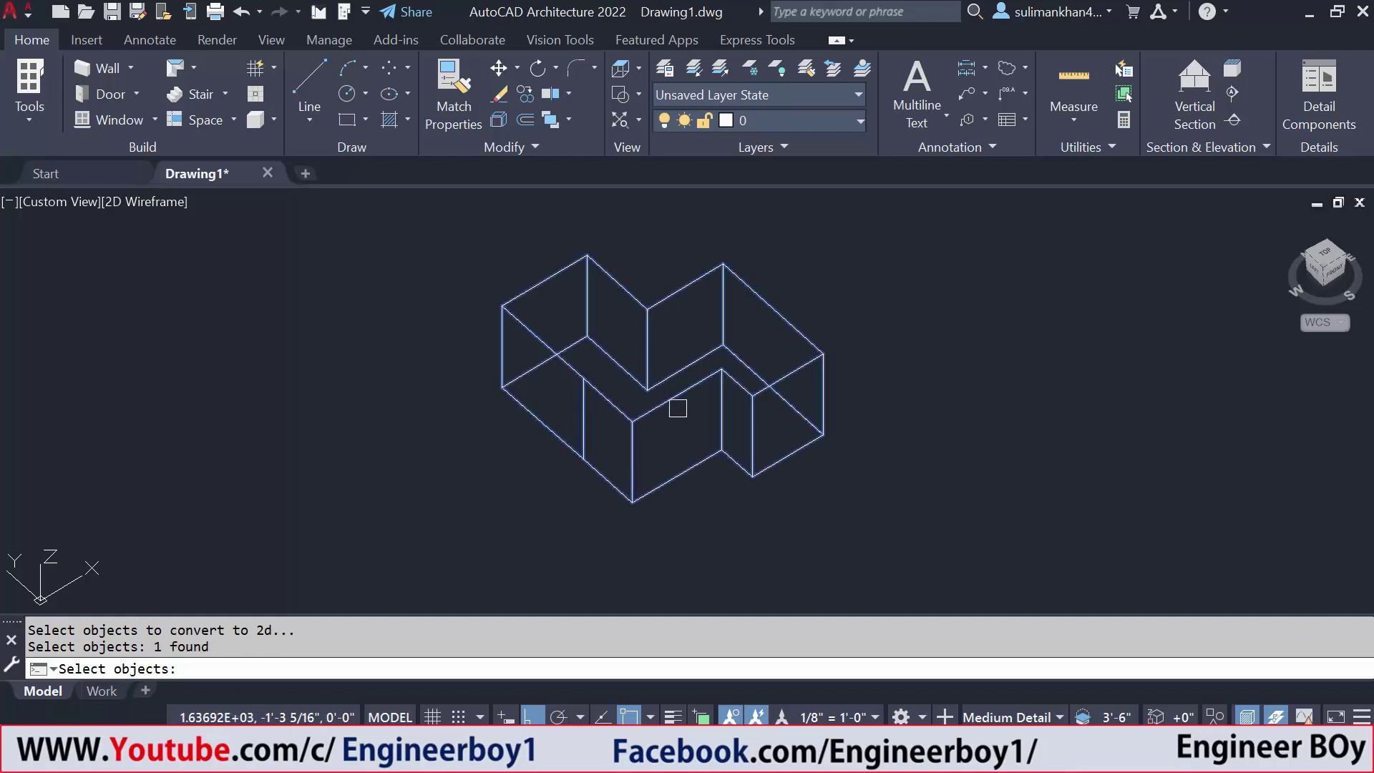
pyautogui.press('Return')
pyautogui.write('yes')
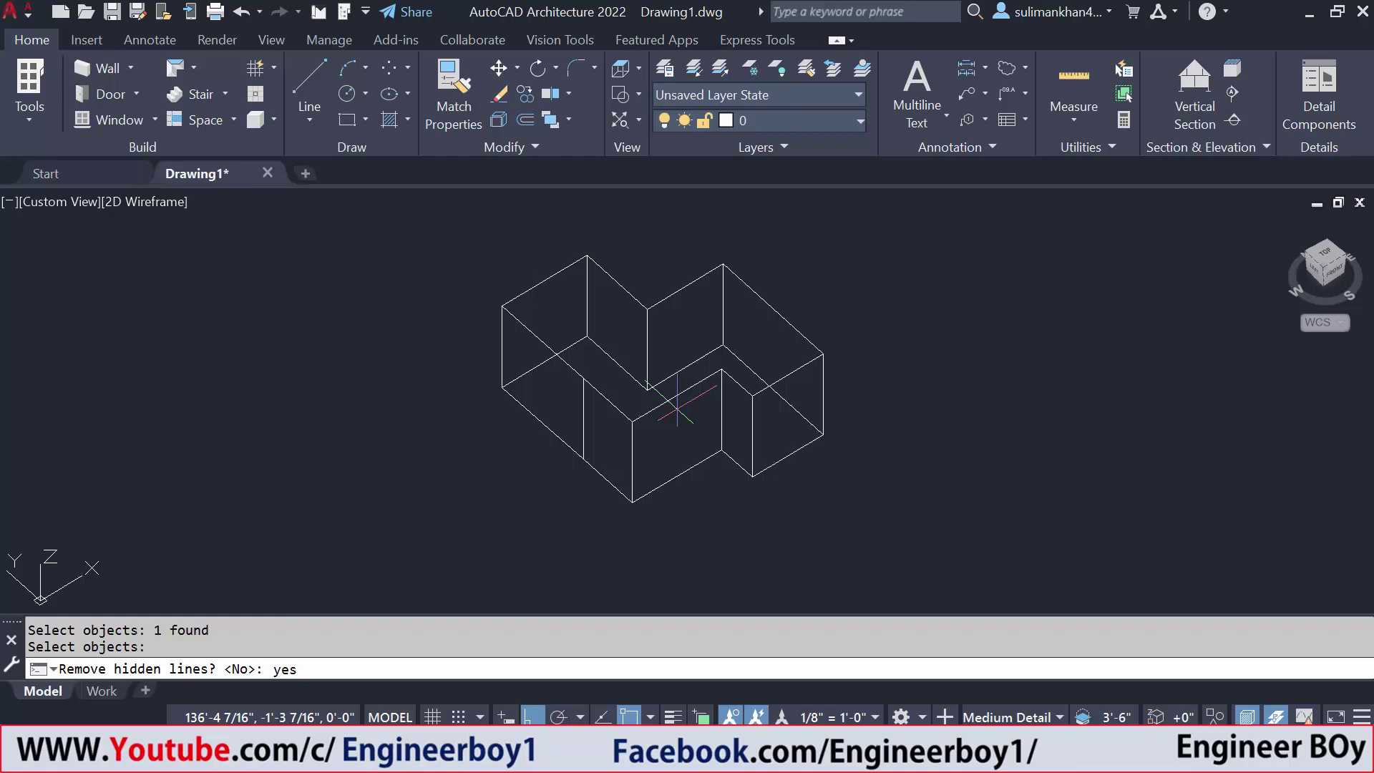
pyautogui.press('Return')
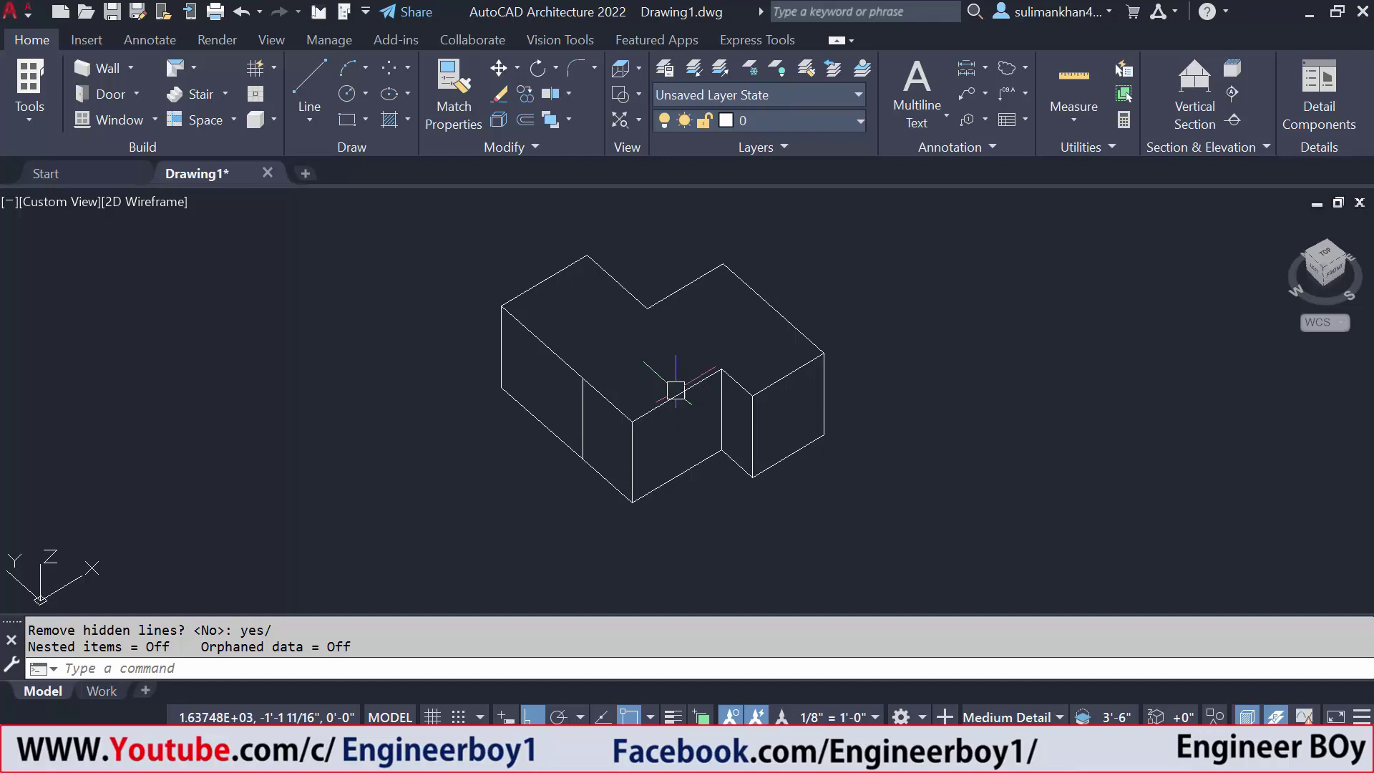
pyautogui.press('Escape')
pyautogui.press('Escape')
pyautogui.write('3d')
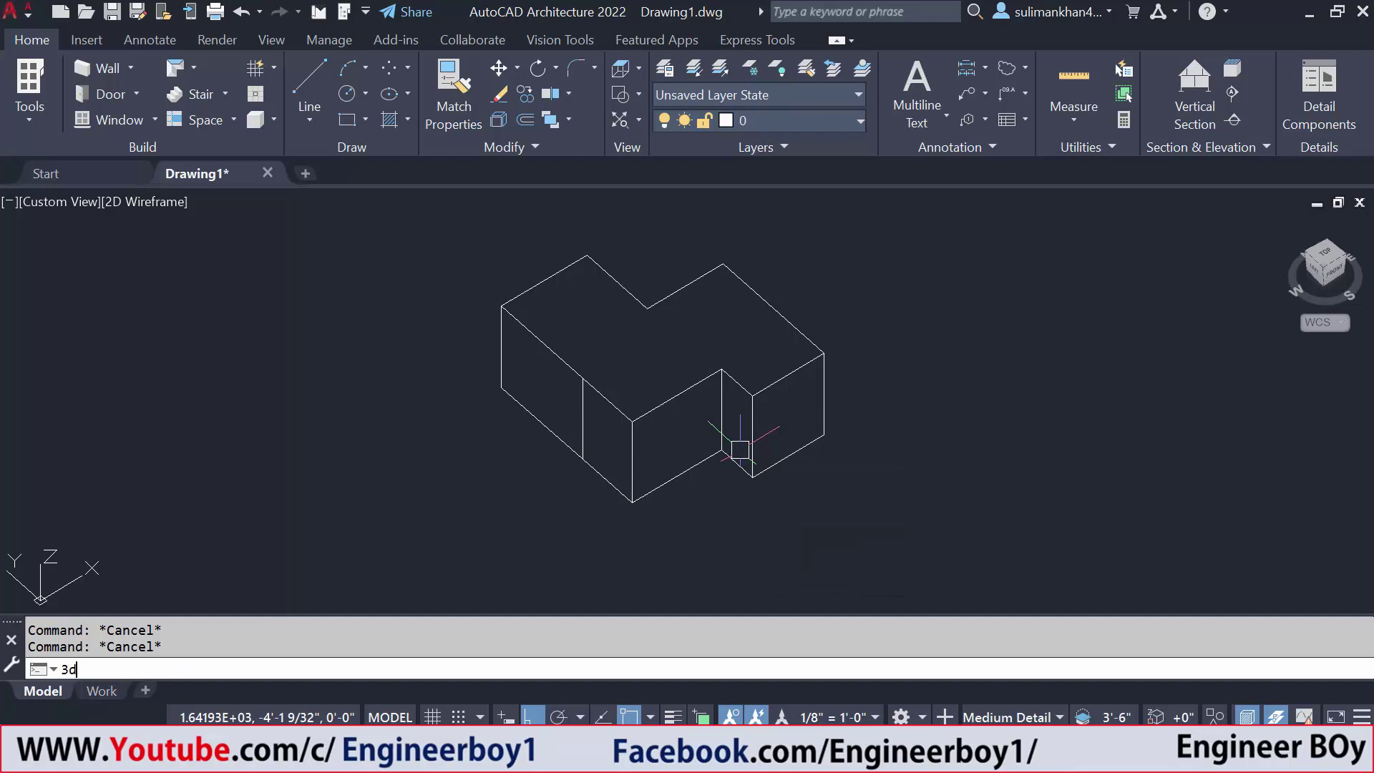
pyautogui.write('o')
# Step: Orbit to confirm the flattened block is flat, then zoom extents to show both drawings
pyautogui.press('Return')
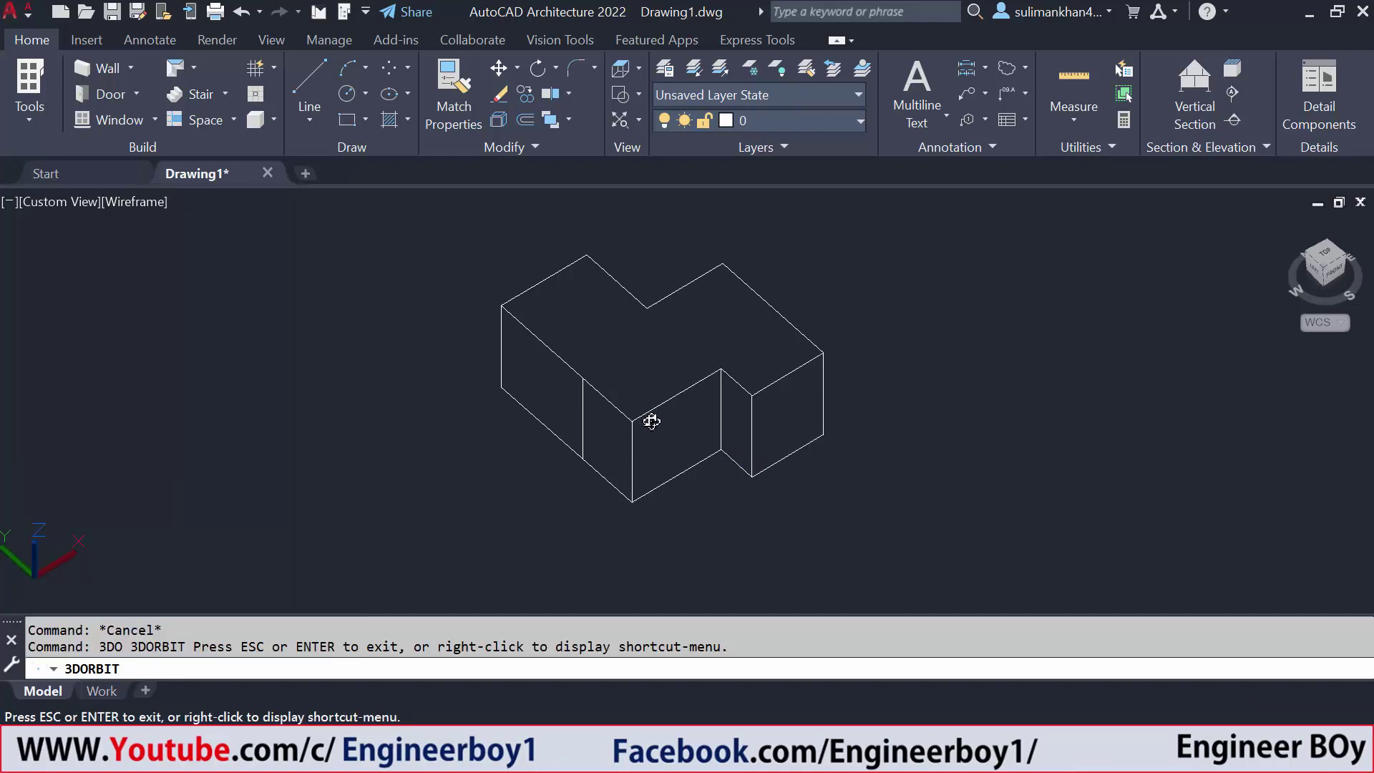
pyautogui.moveTo(652, 421)
pyautogui.mouseDown()
pyautogui.moveTo(646, 350)
pyautogui.moveTo(655, 380)
pyautogui.mouseUp()
pyautogui.press('Escape')
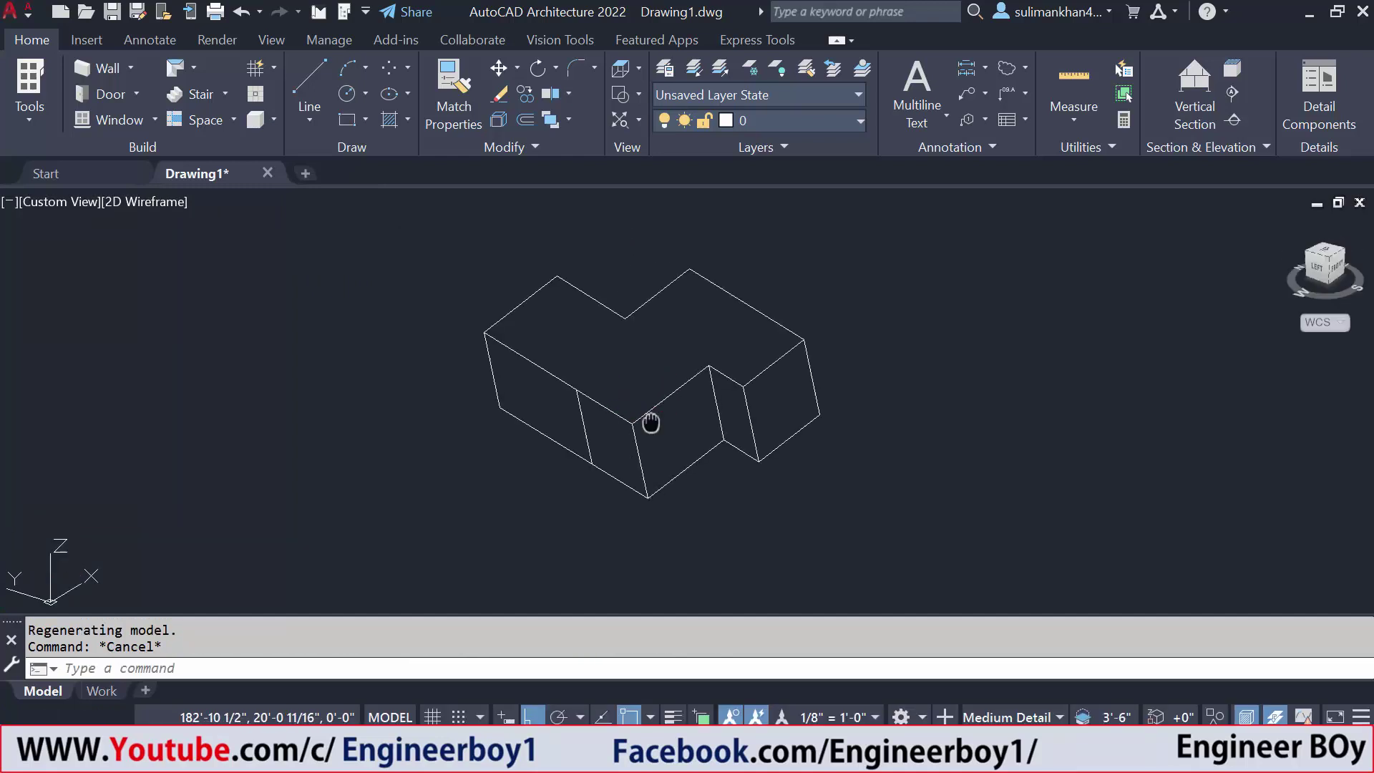
pyautogui.middleClick(655, 420)
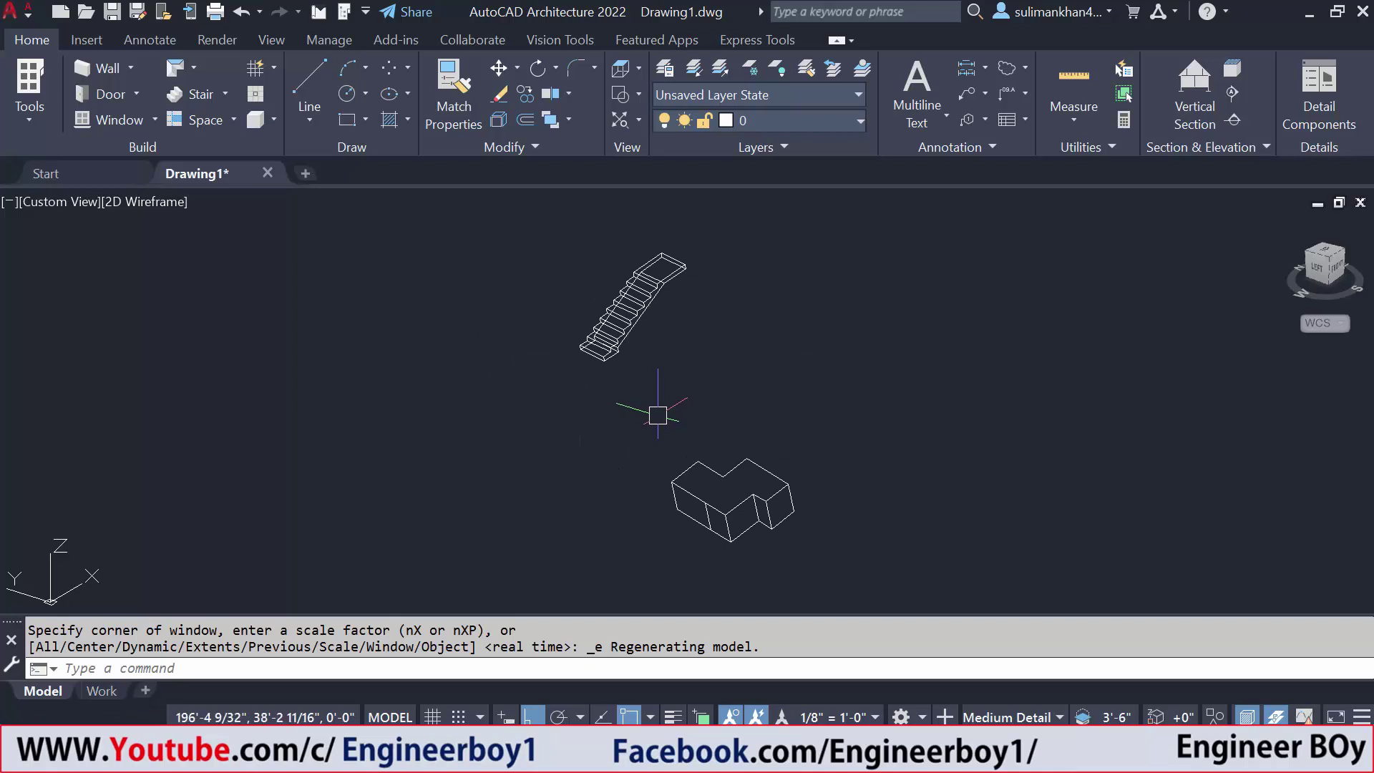